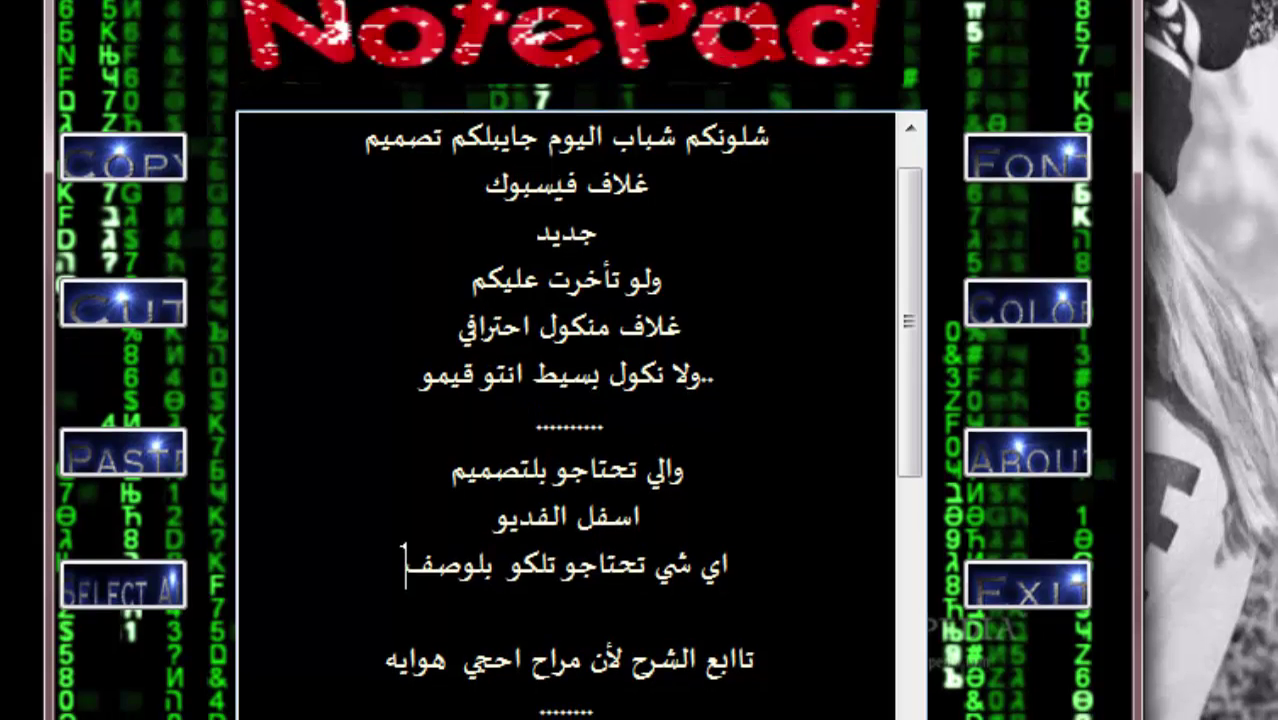
Step: Add a line reading "تابع" to the introductory note in the notepad
left_click_drag(382, 684, 757, 684)
left_click_drag(600, 684, 463, 640)
left_click(600, 684)
key("Return")
type("تابع")
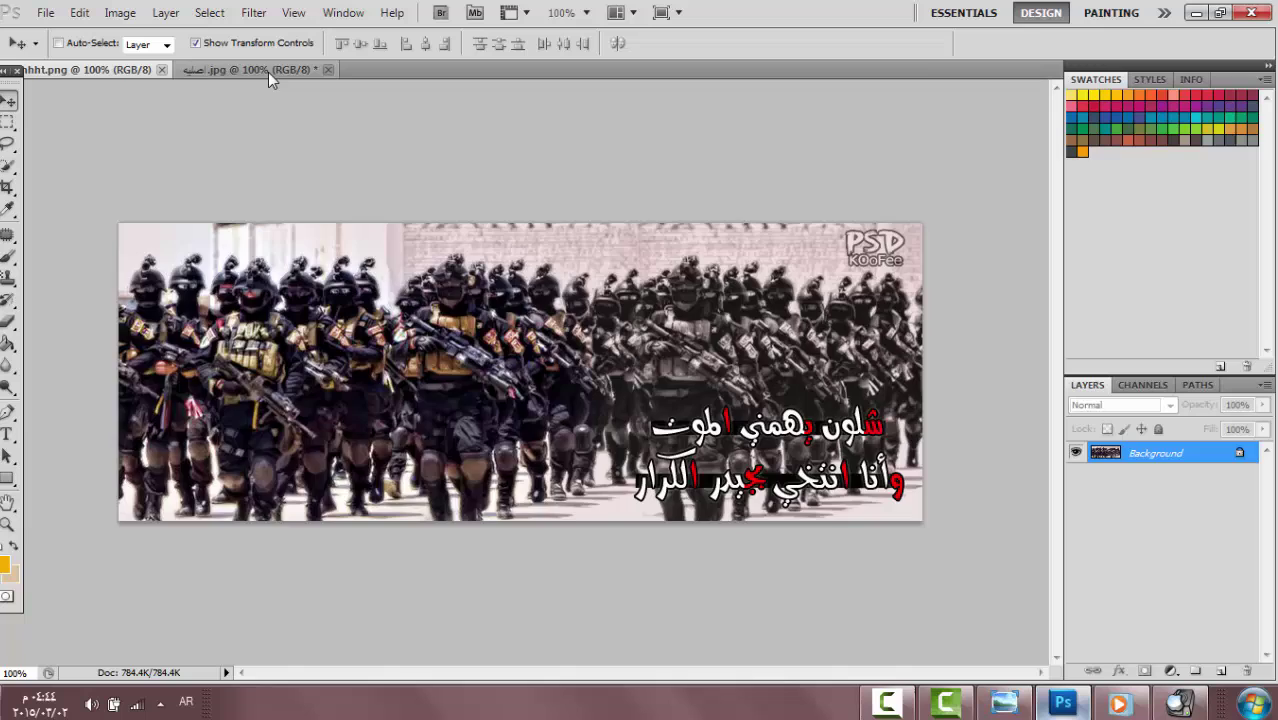
Step: In Photoshop, create a white 850 × 315 pixel RGB document named "غلاف" at 300 pixels/inch
left_click(268, 72)
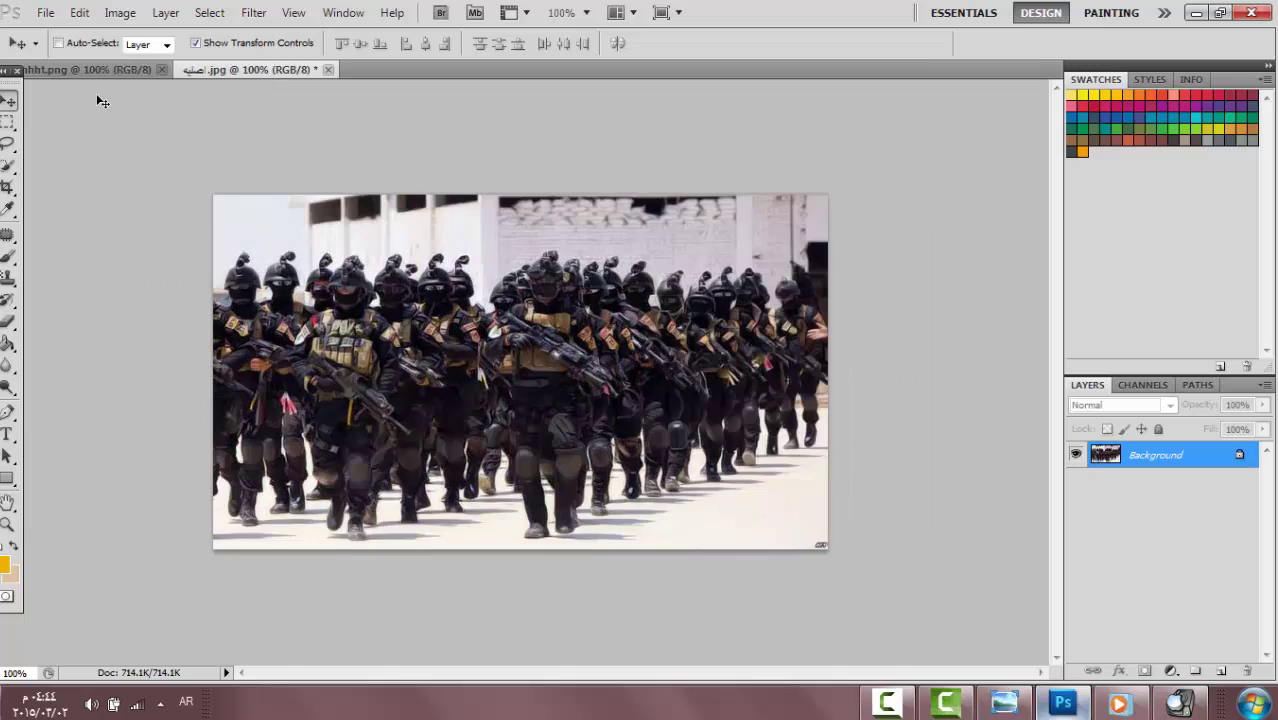
left_click(92, 68)
left_click(45, 12)
left_click(62, 35)
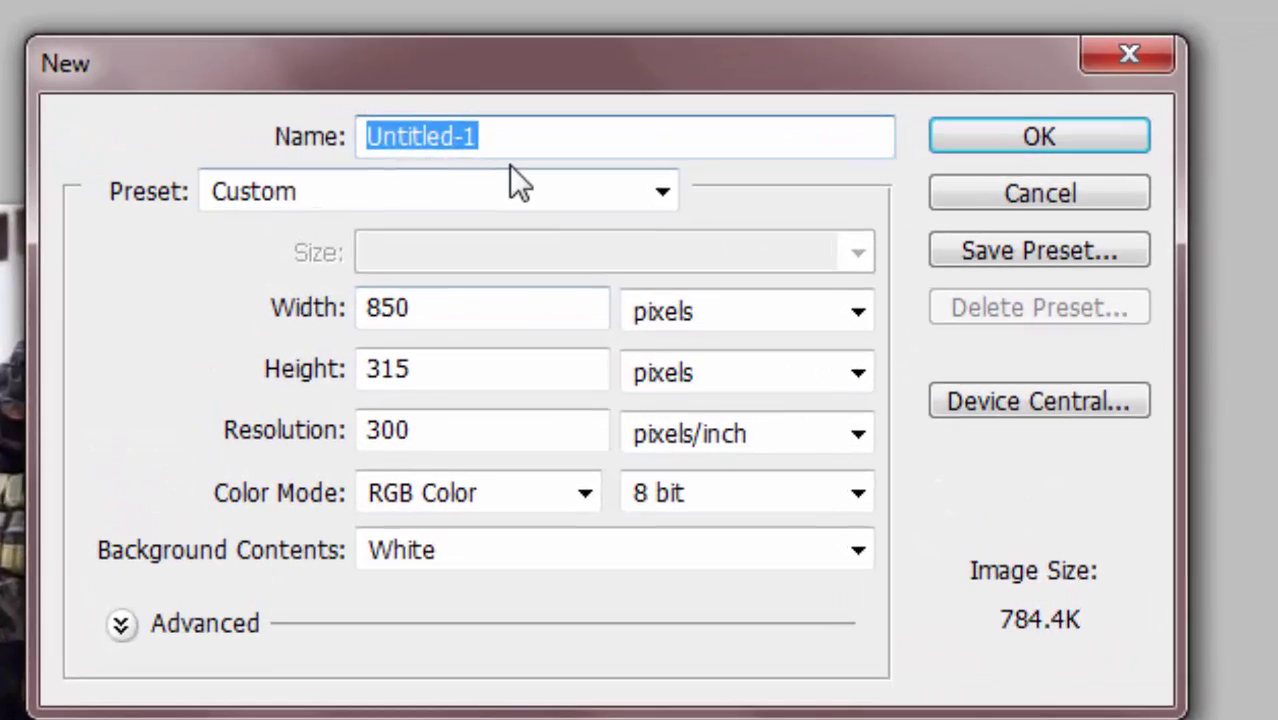
type("غلاف")
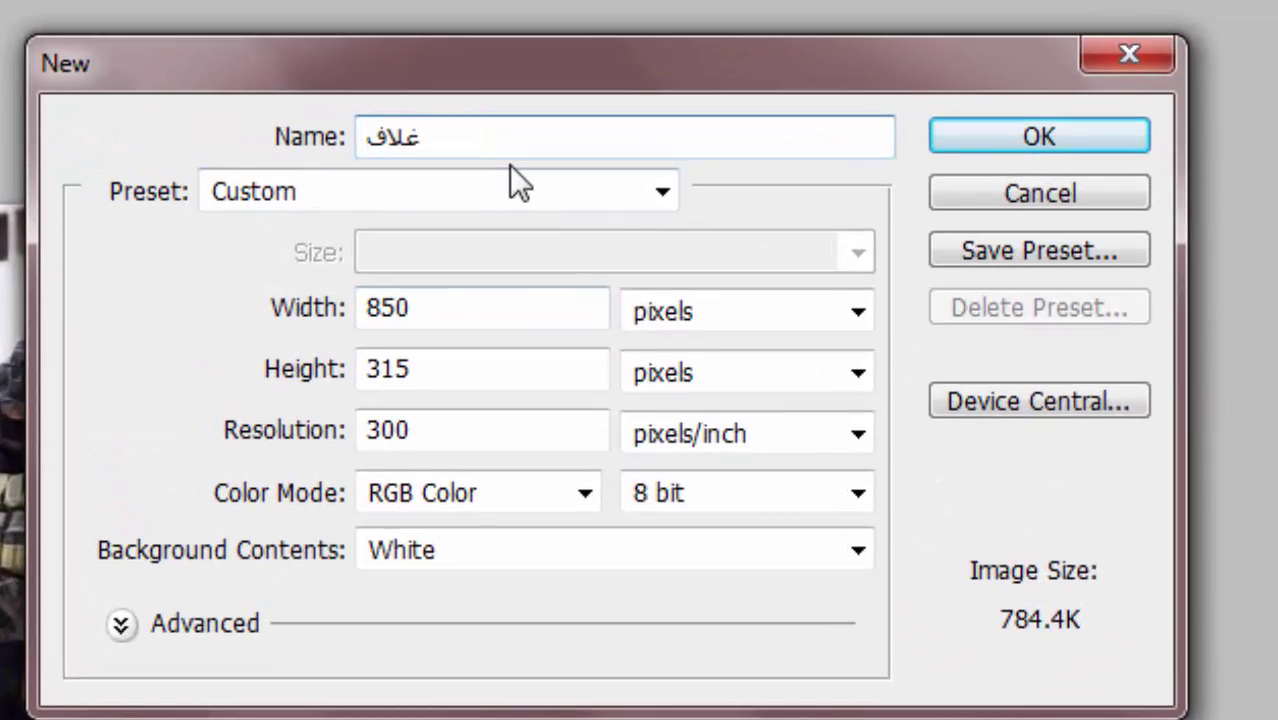
left_click(548, 304)
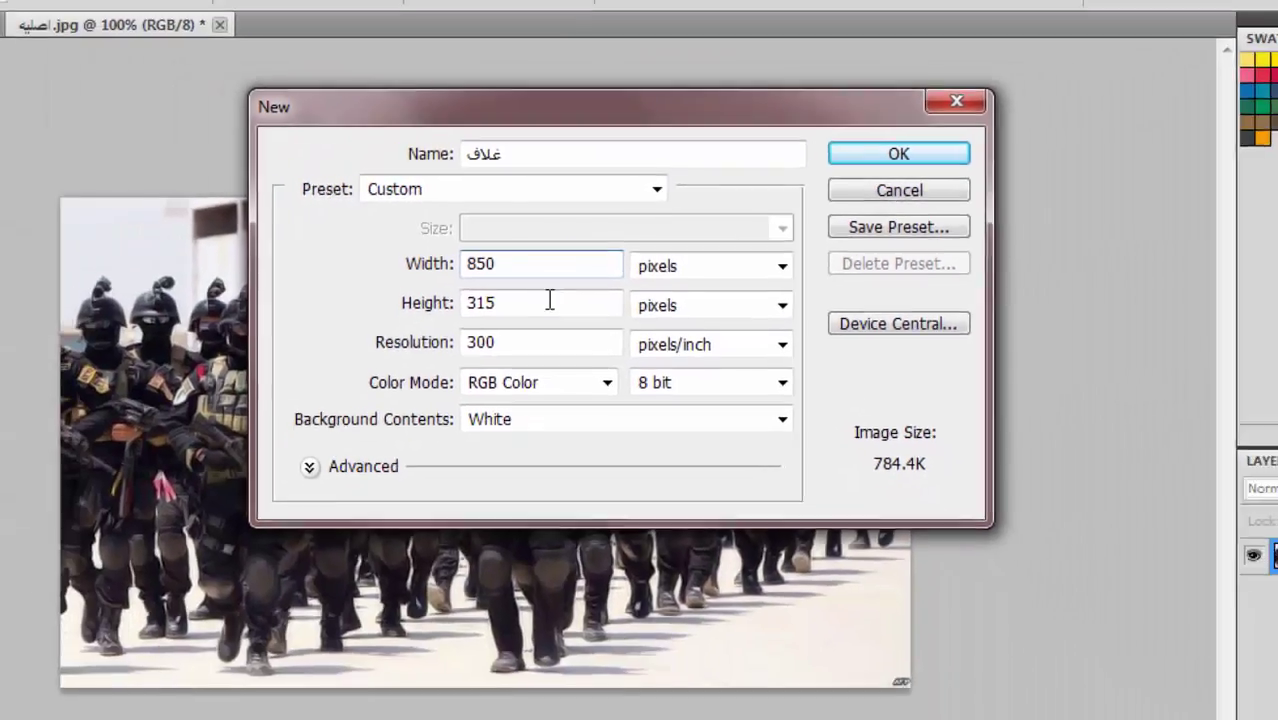
left_click(549, 302)
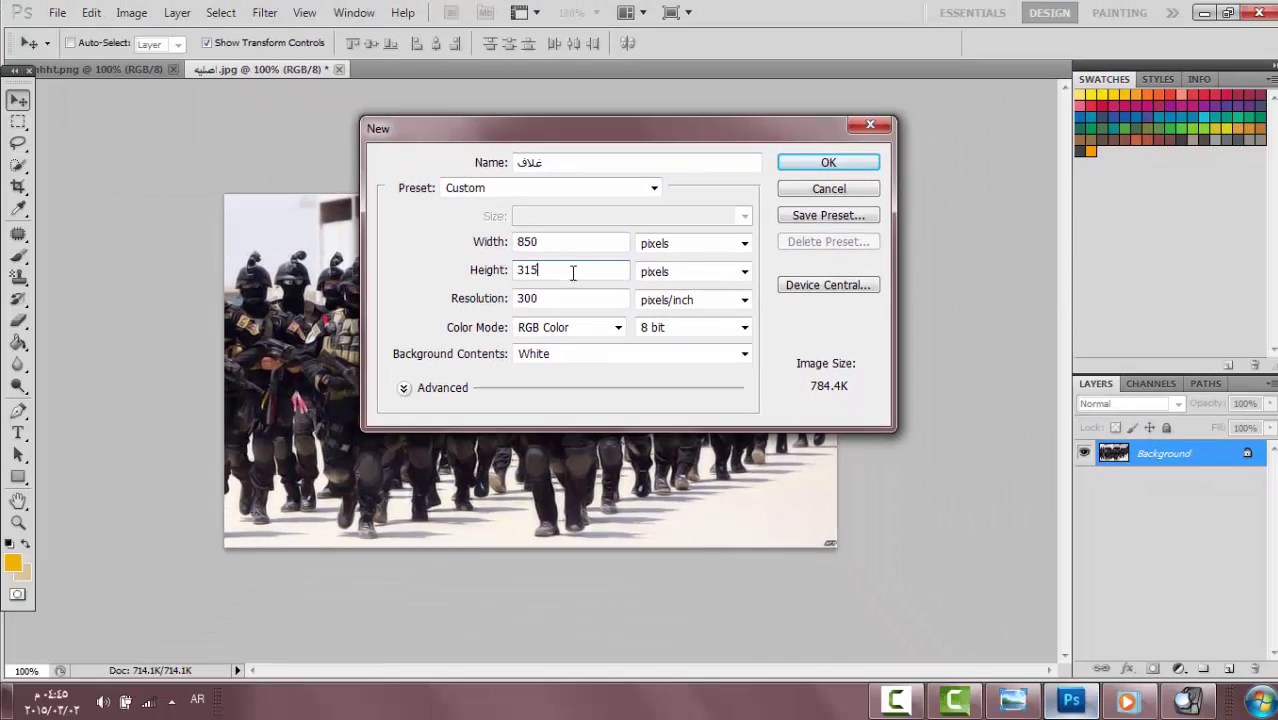
left_click(795, 167)
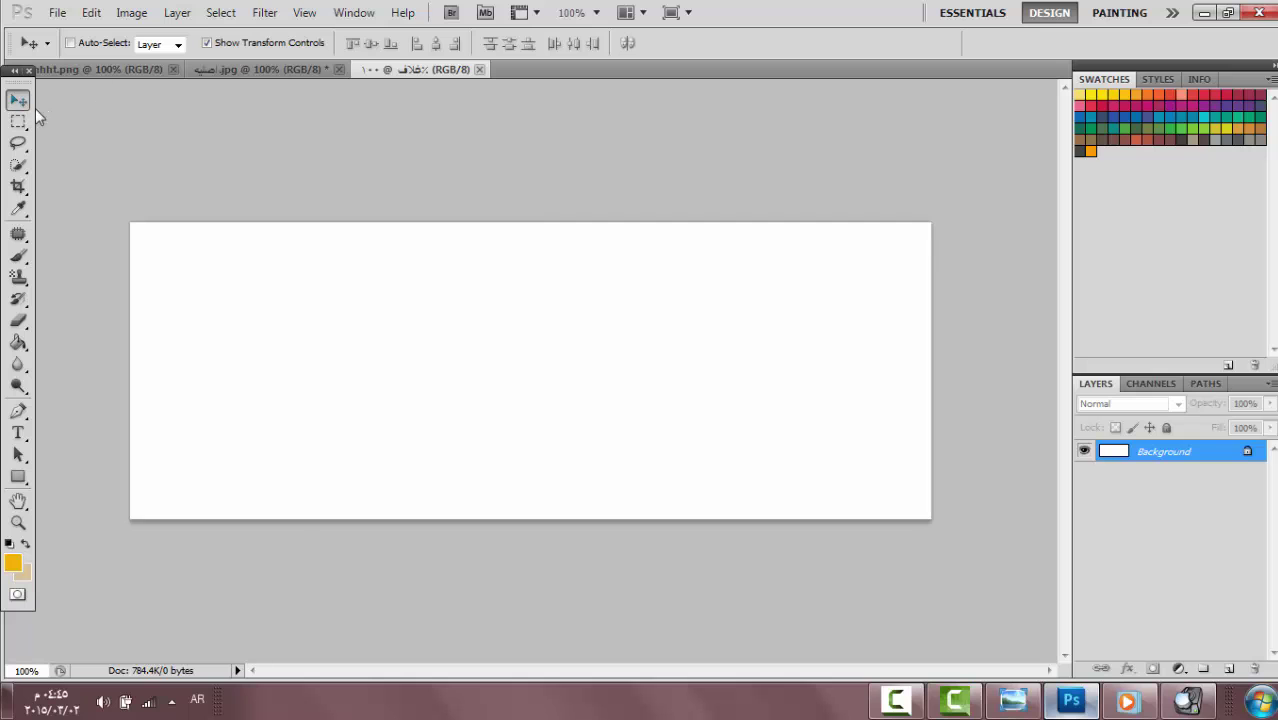
Step: Float the original soldiers photo, copy its image into the blank cover document, and minimize the source window
left_click(248, 70)
left_click_drag(248, 70, 787, 300)
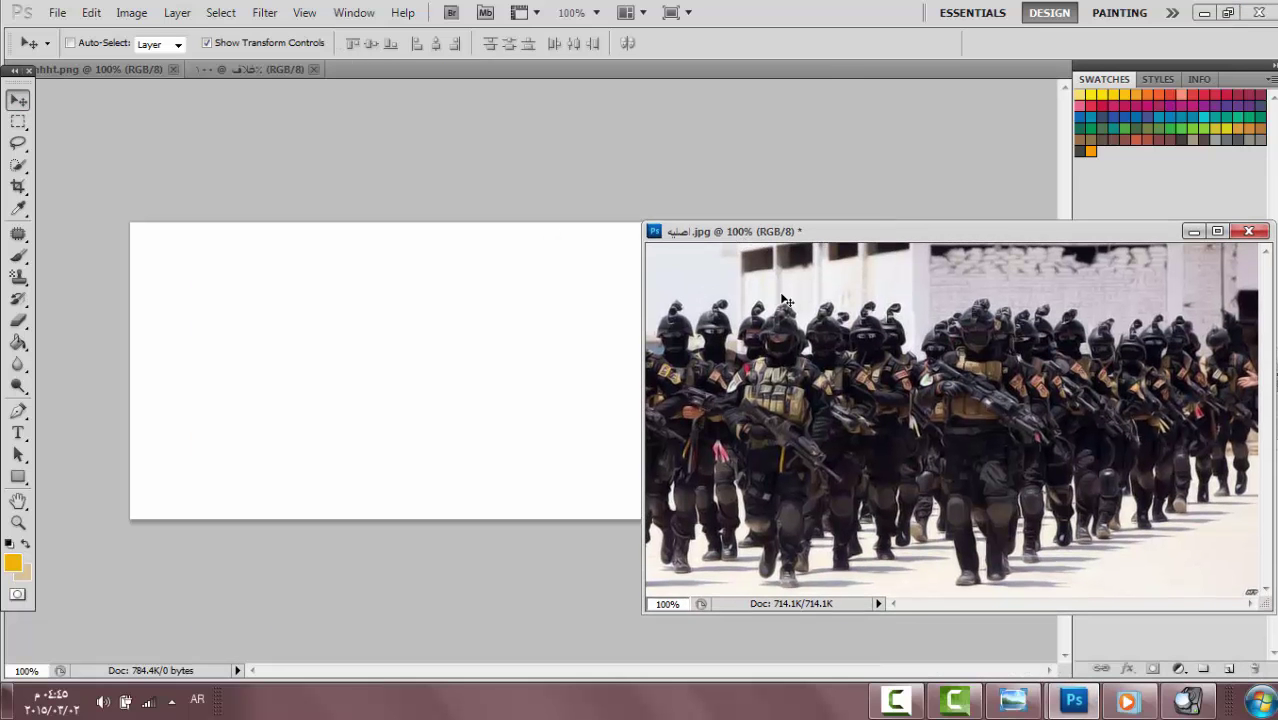
left_click_drag(588, 359, 503, 333)
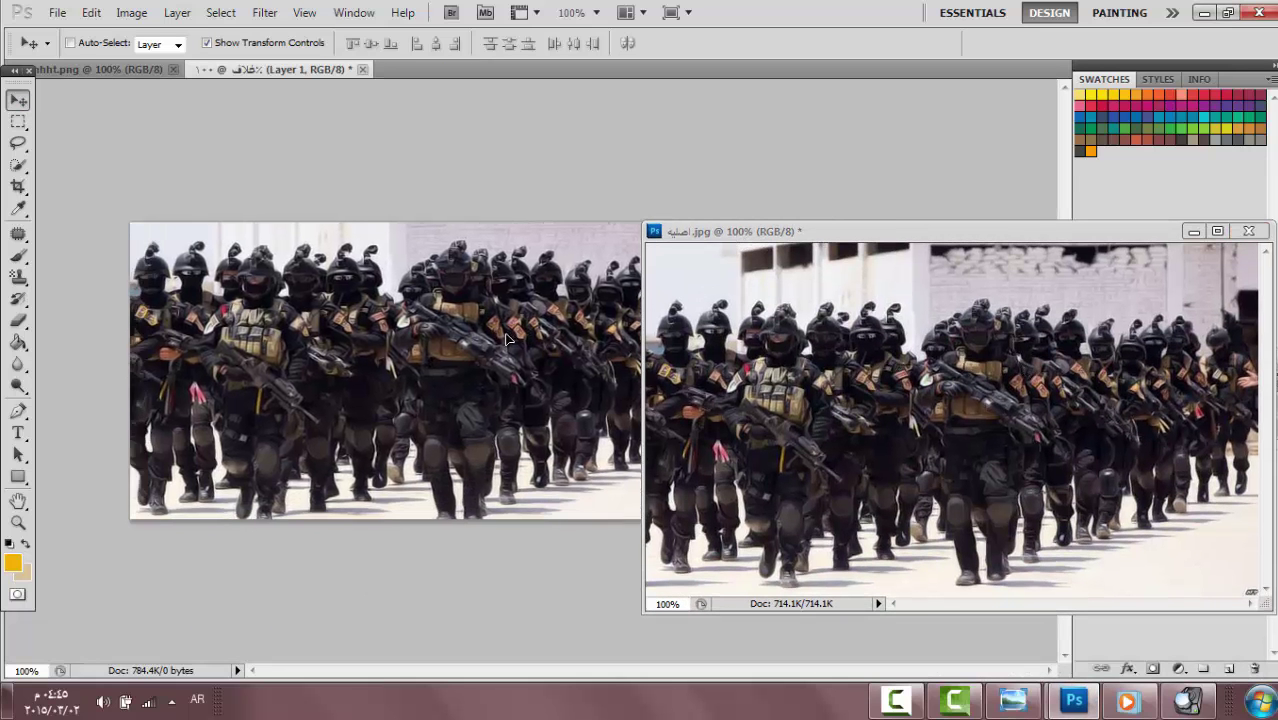
left_click(688, 345)
left_click(1204, 231)
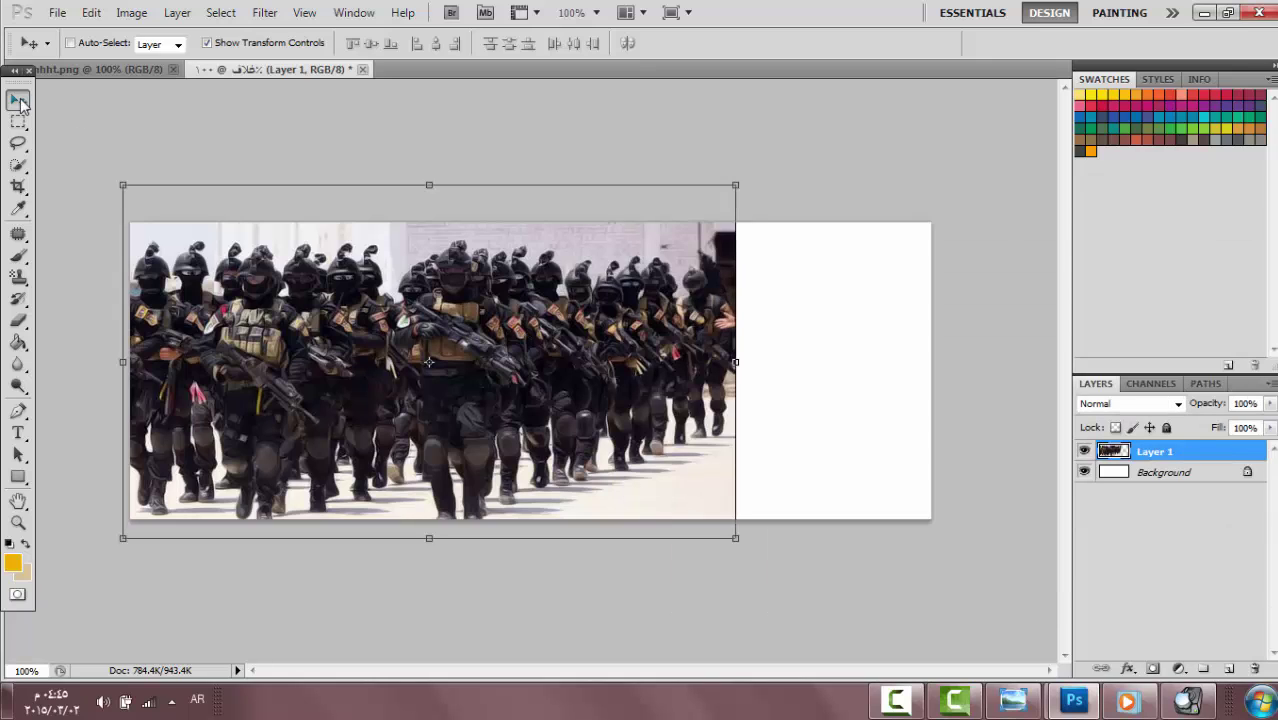
Step: Shift the photo layer and scale it down slightly so its side edge meets the canvas's left edge
mouse_move(371, 290)
left_mouse_down()
mouse_move(386, 293)
mouse_move(367, 296)
left_mouse_up()
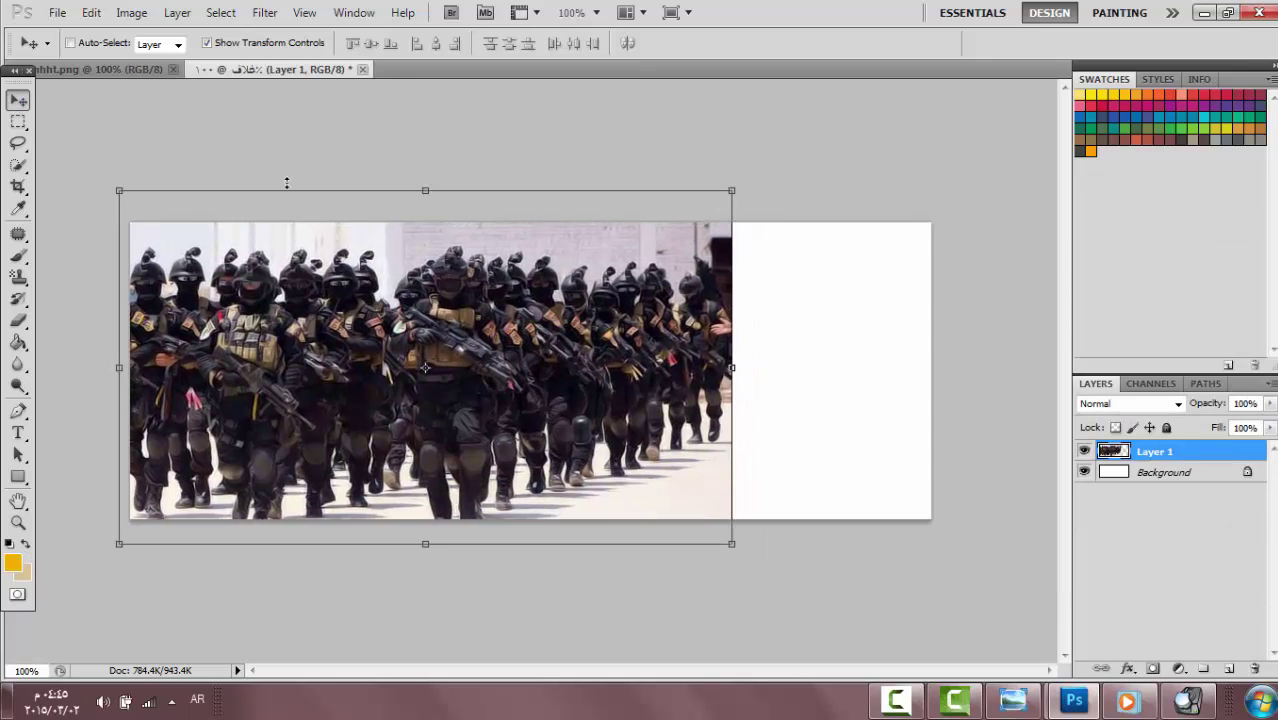
left_click_drag(119, 191, 130, 194)
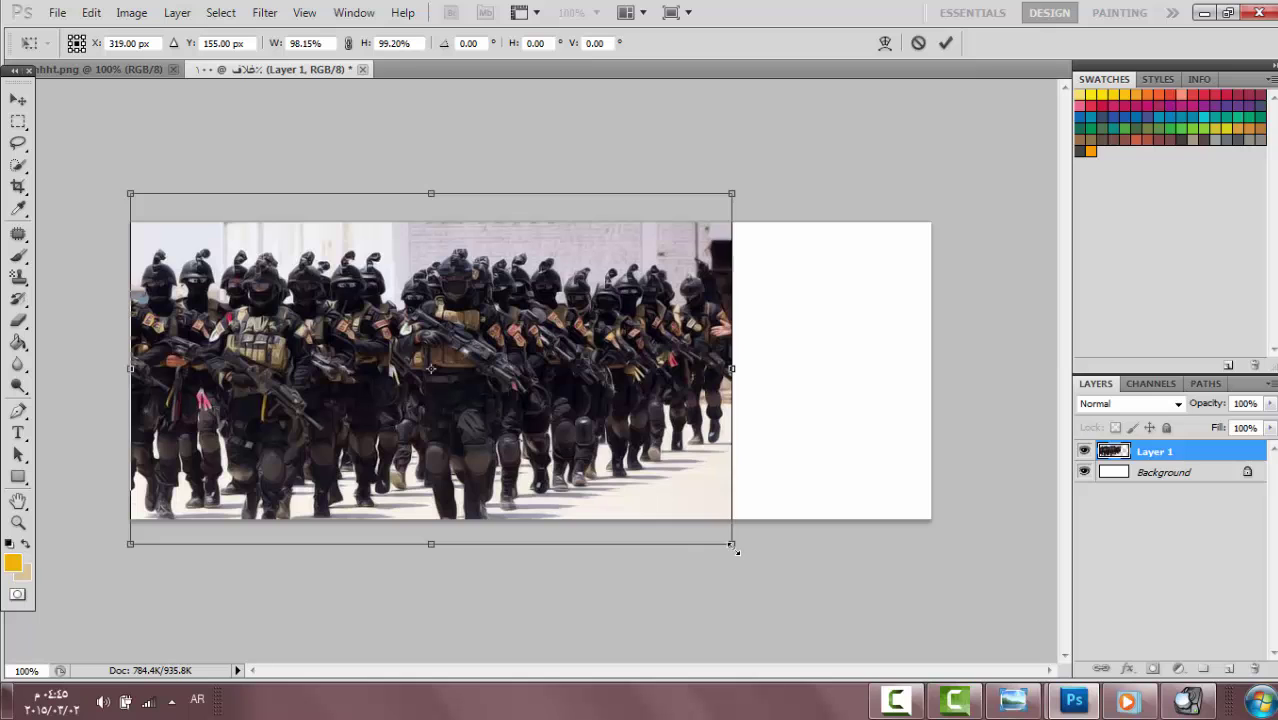
left_click_drag(733, 547, 726, 537)
left_click(946, 44)
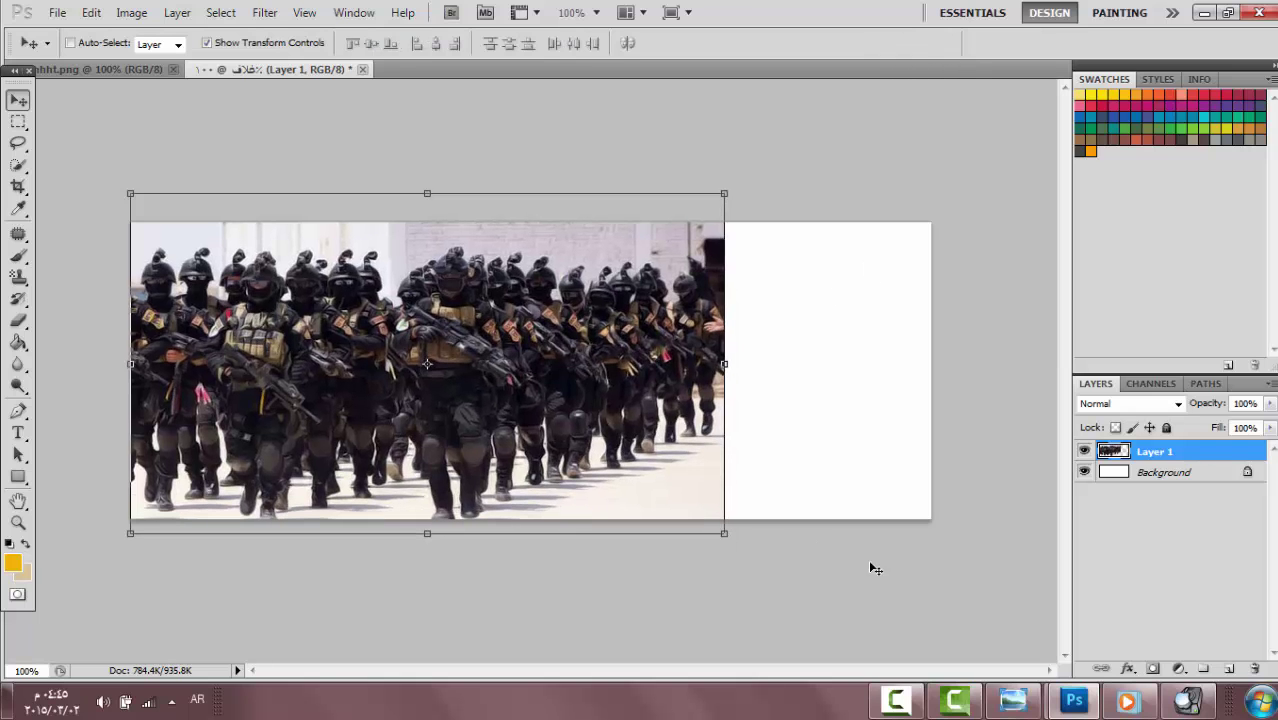
mouse_move(1062, 702)
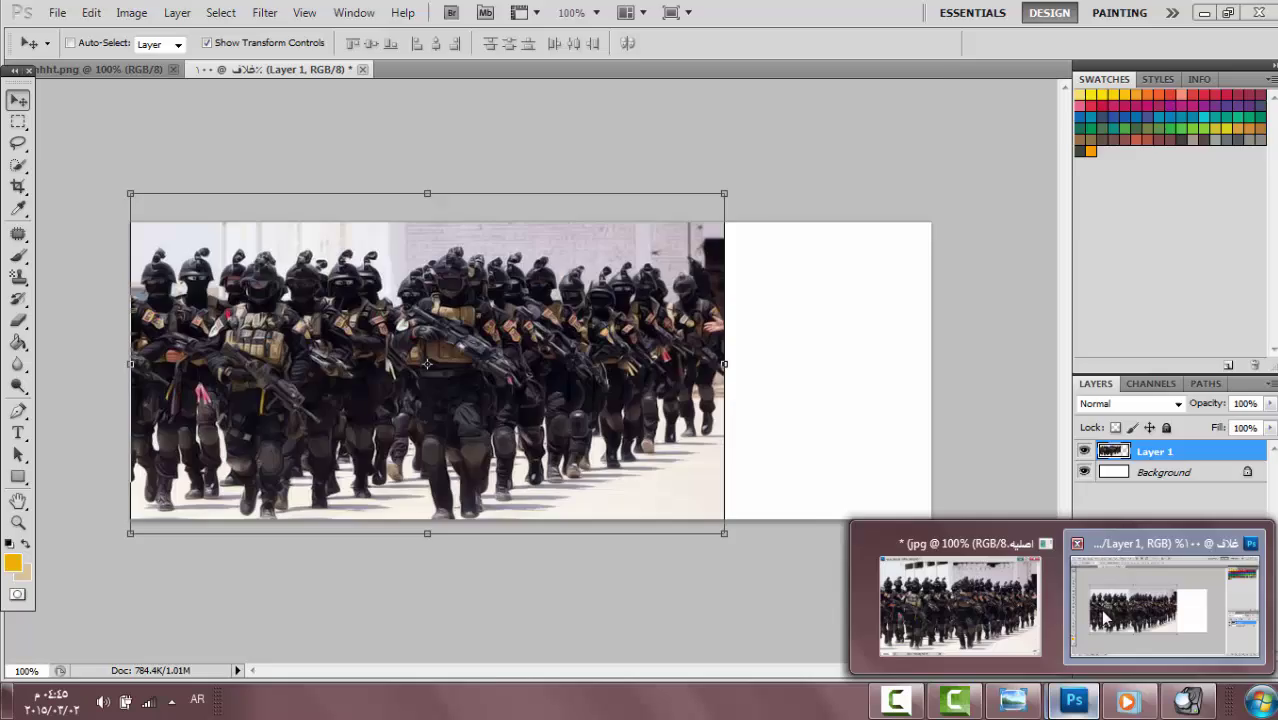
left_click(1000, 606)
left_click_drag(713, 234, 565, 332)
left_click(1047, 328)
left_click(264, 12)
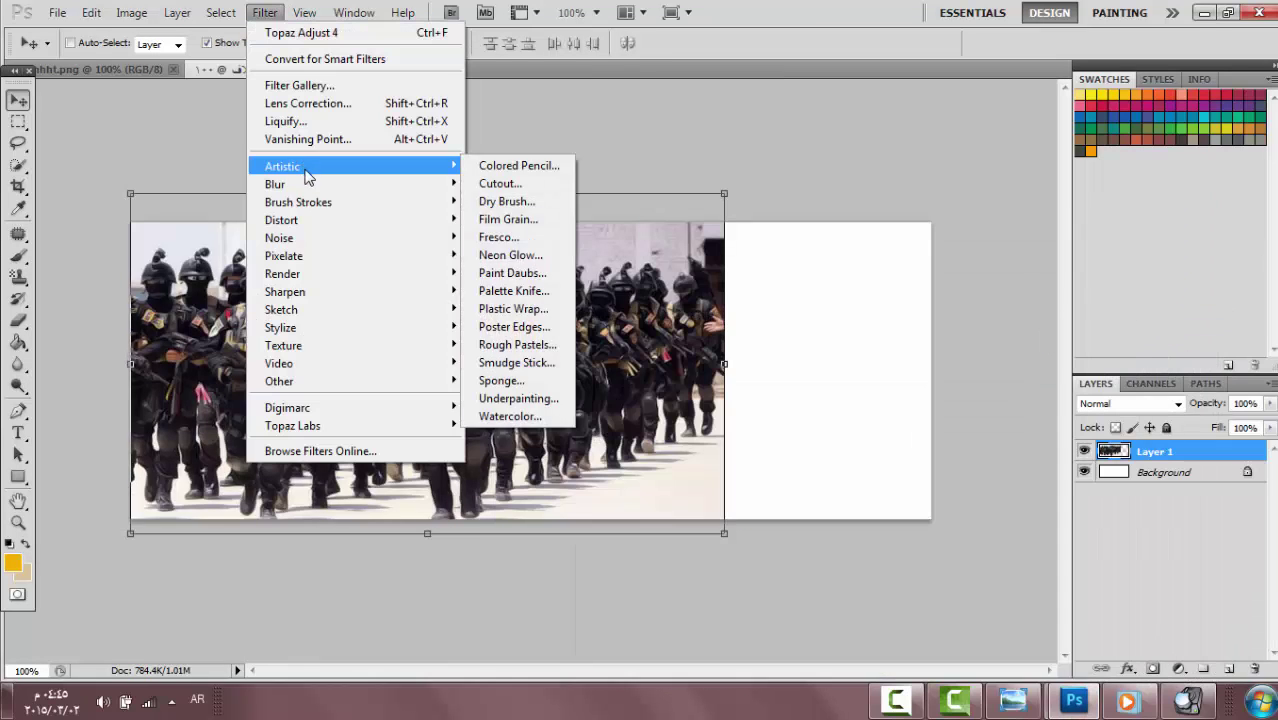
mouse_move(440, 425)
left_click(518, 425)
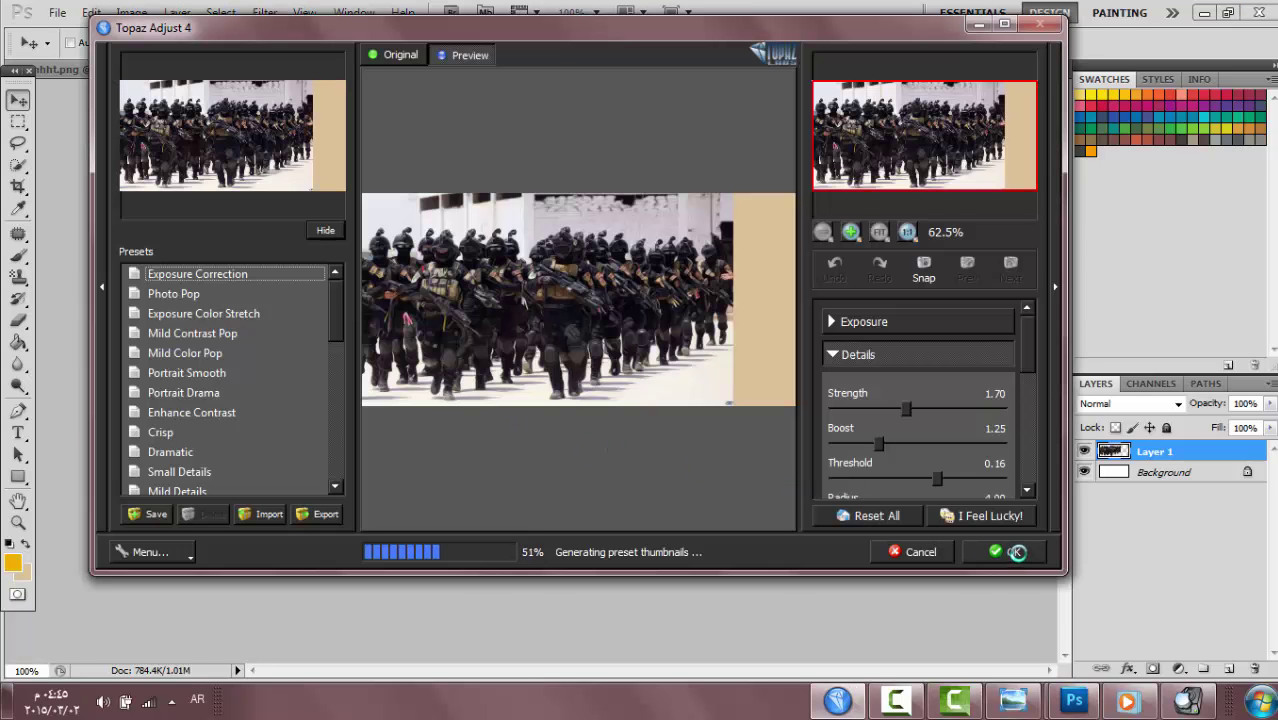
left_click(966, 553)
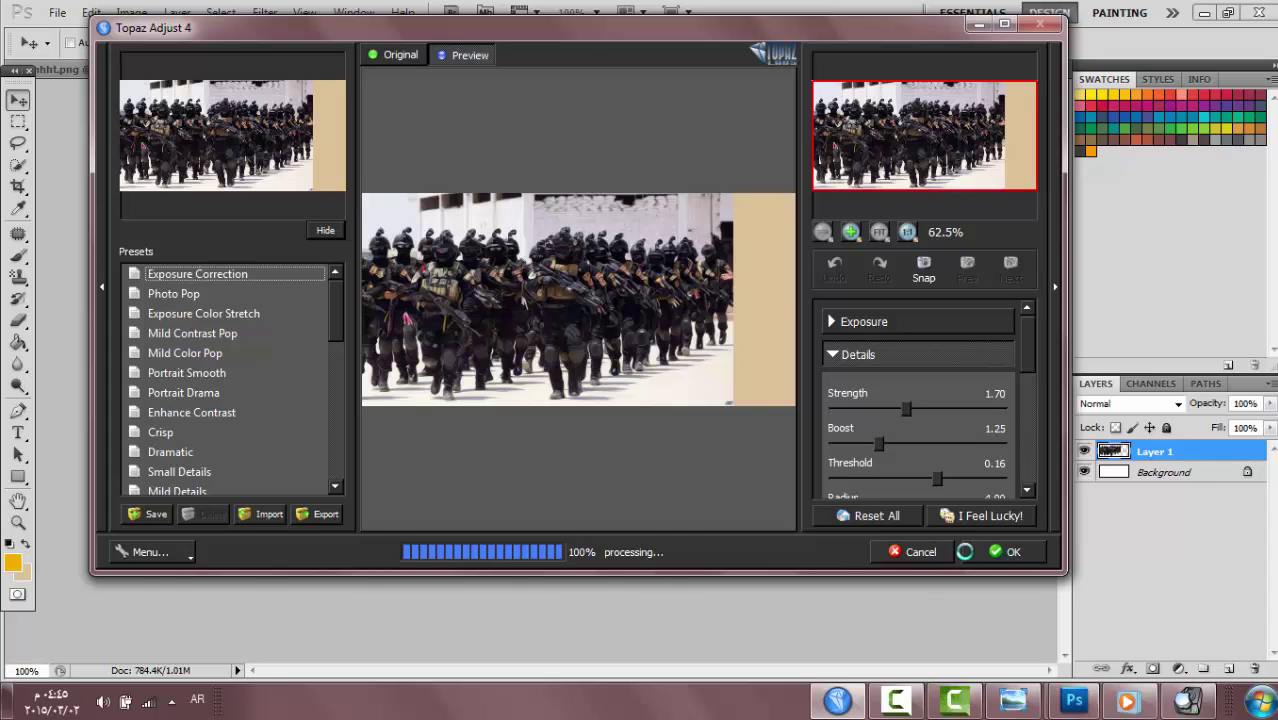
Step: Apply the Topaz Clean 3 filter to the photo layer with the settings offered
left_click(257, 22)
mouse_move(330, 423)
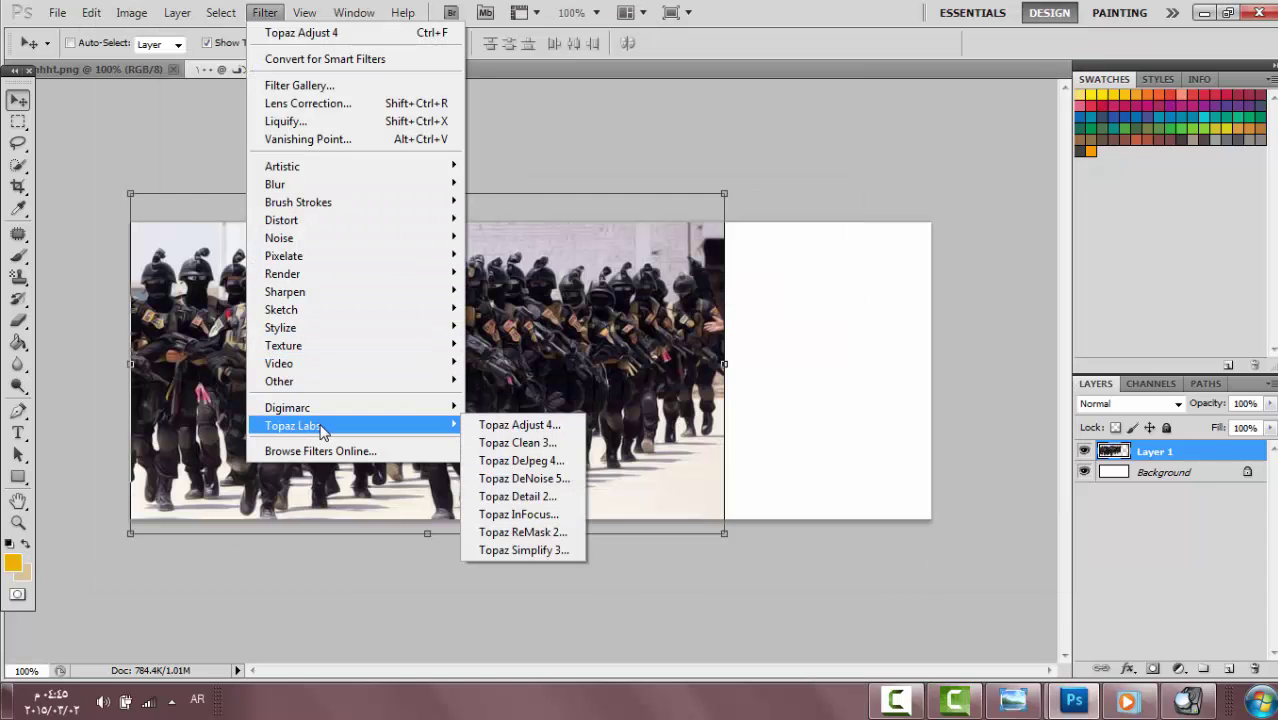
left_click(497, 445)
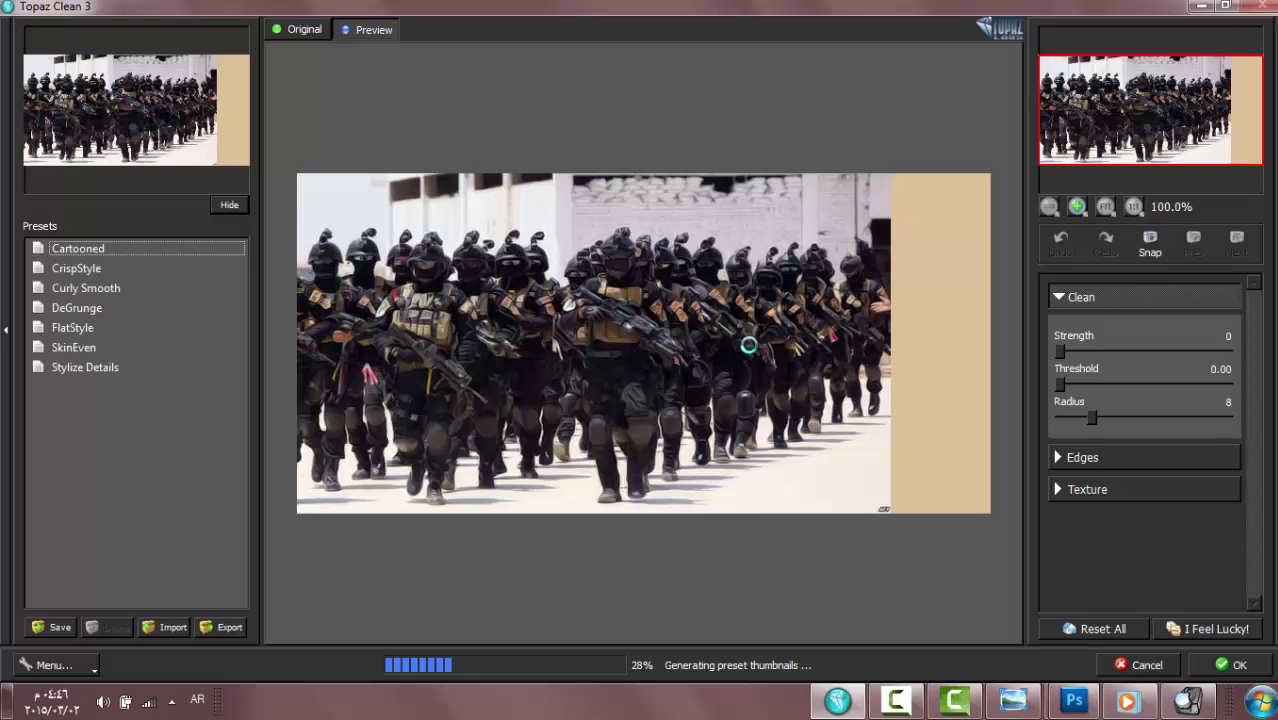
left_click(1214, 668)
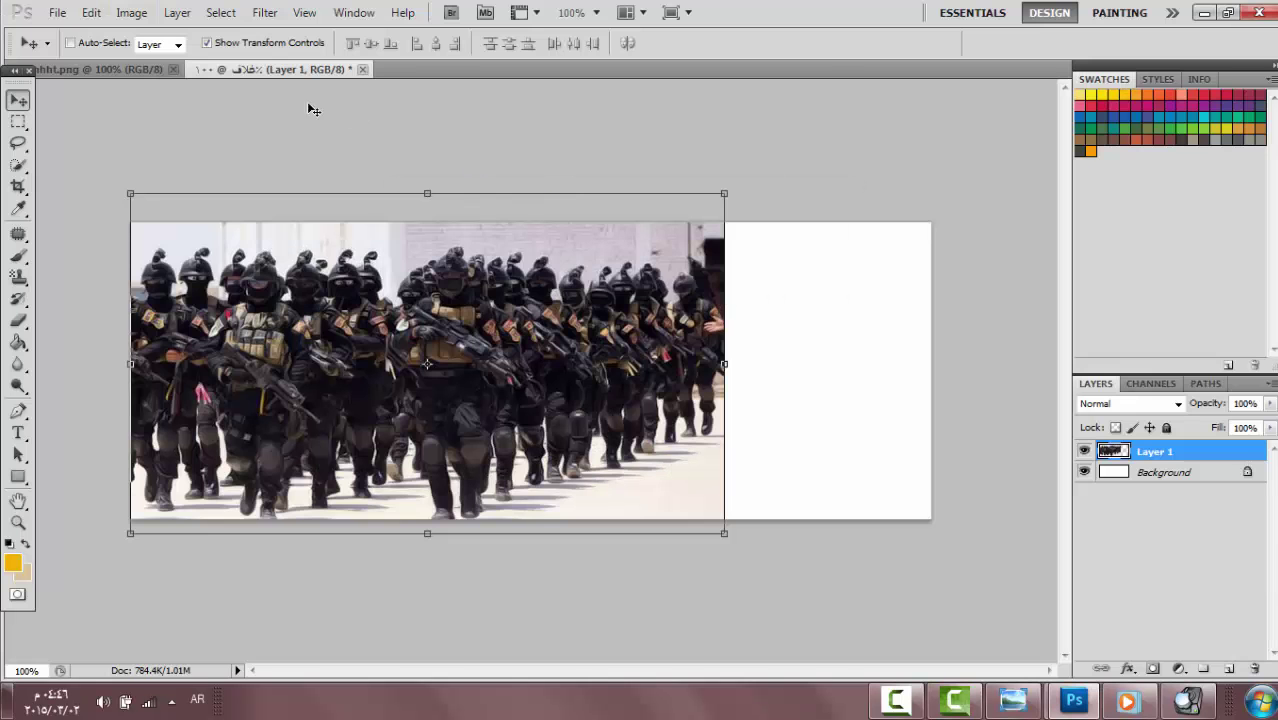
Step: Apply the Topaz Adjust 4 filter to the photo layer with the settings offered
left_click(264, 12)
mouse_move(440, 422)
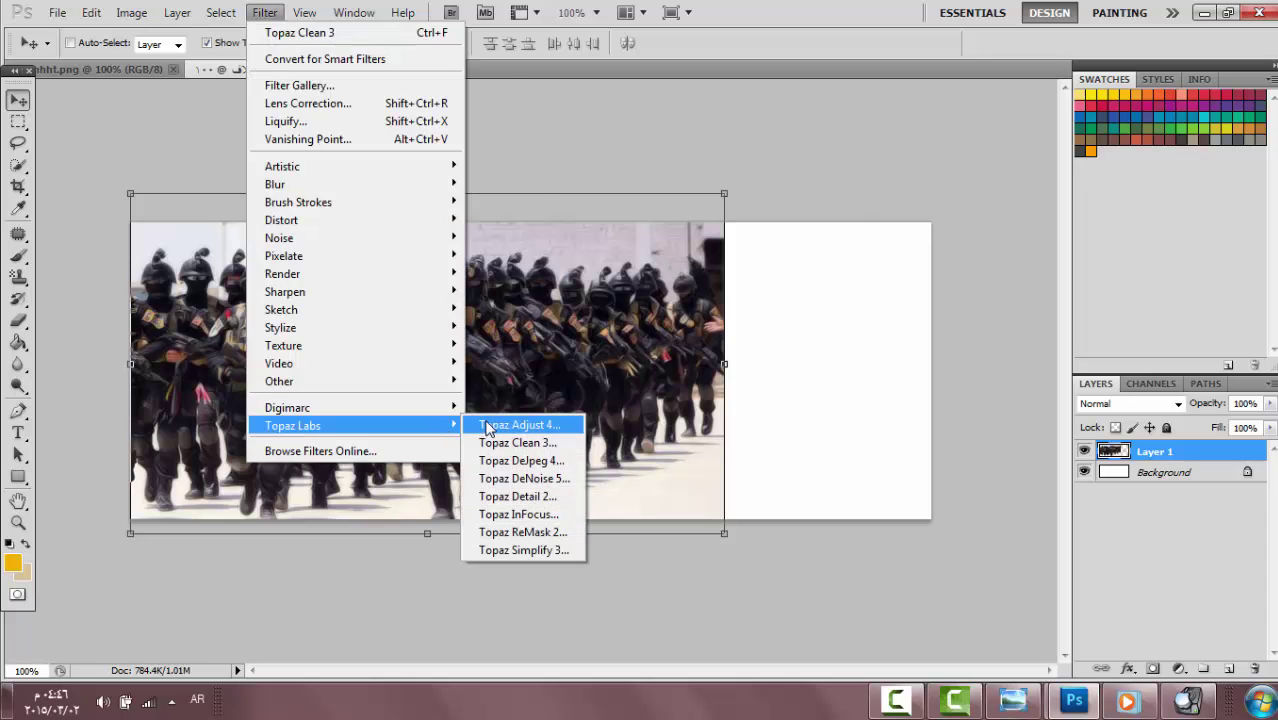
left_click(525, 440)
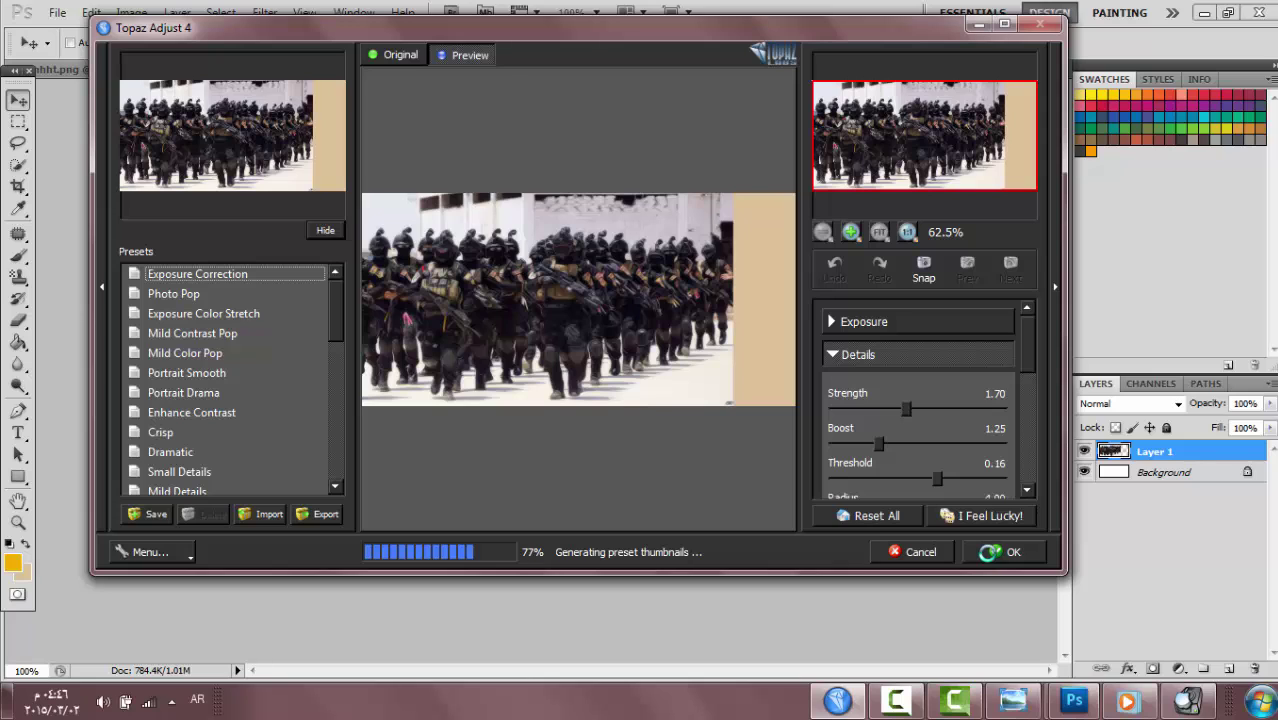
left_click(995, 552)
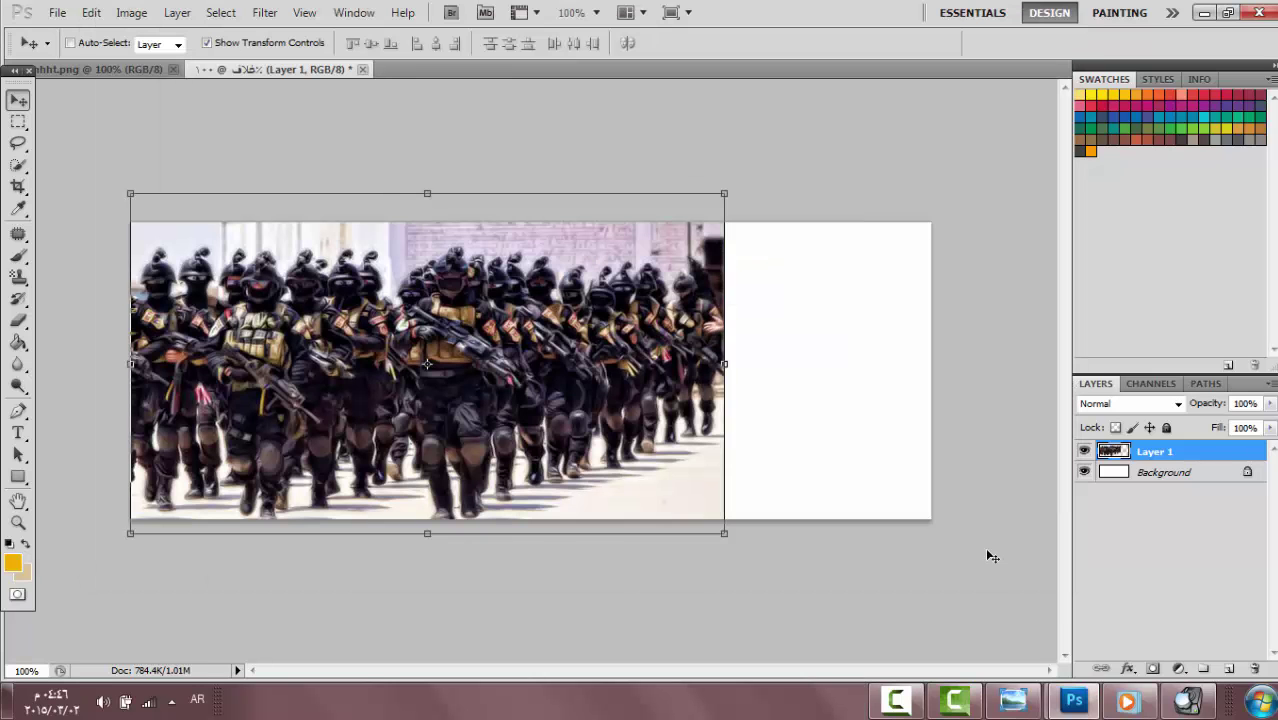
Step: Duplicate the photo layer and shift the copy right to cover the blank part of the canvas
left_click_drag(1192, 452, 1229, 668)
left_click_drag(422, 305, 667, 310)
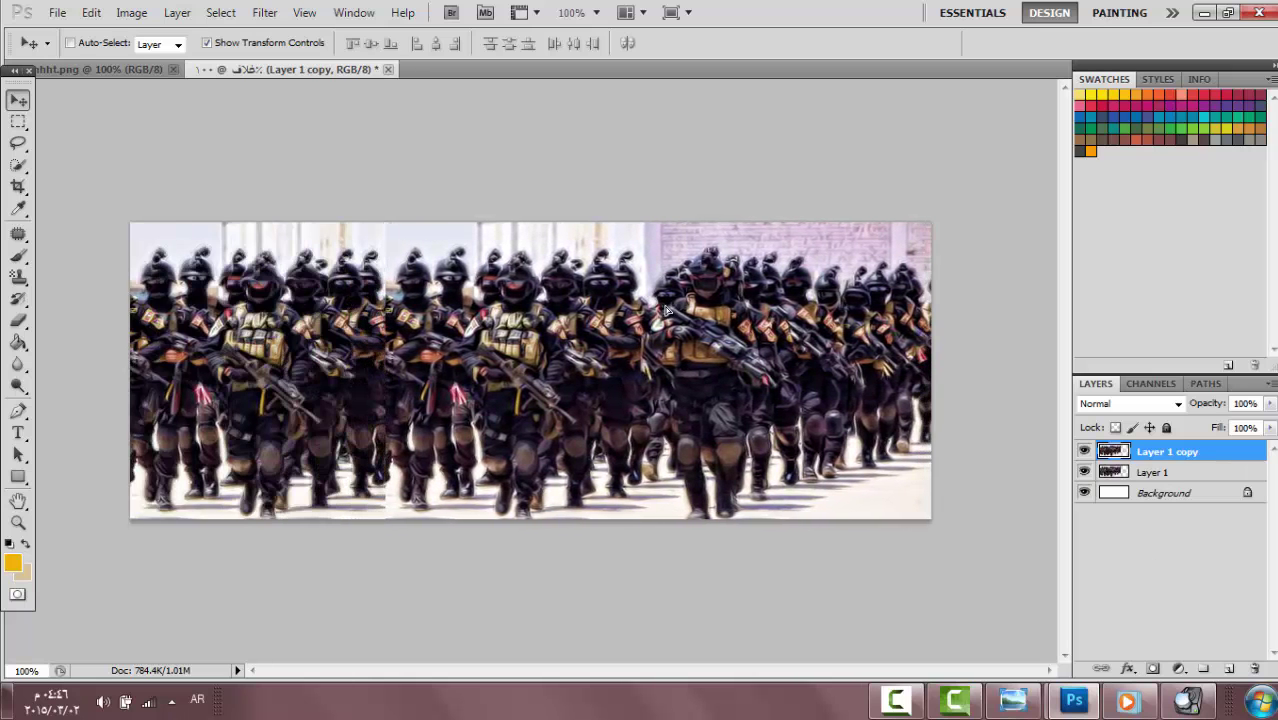
Step: Erase the left part of the copied layer with a soft 157 px eraser to blend it into the photo underneath
left_click(18, 321)
right_click(301, 305)
mouse_move(420, 238)
left_mouse_down()
mouse_move(440, 420)
mouse_move(470, 300)
mouse_move(510, 420)
mouse_move(458, 497)
left_mouse_up()
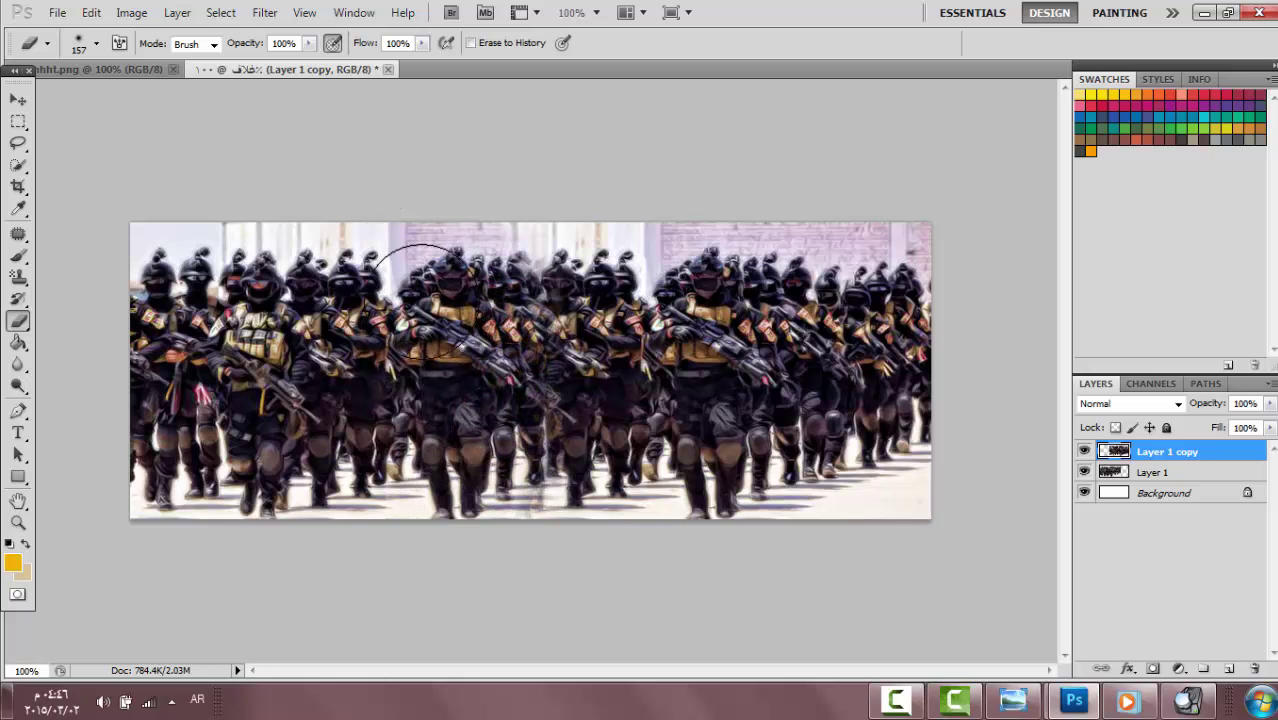
mouse_move(481, 290)
left_mouse_down()
mouse_move(533, 436)
mouse_move(520, 350)
left_mouse_up()
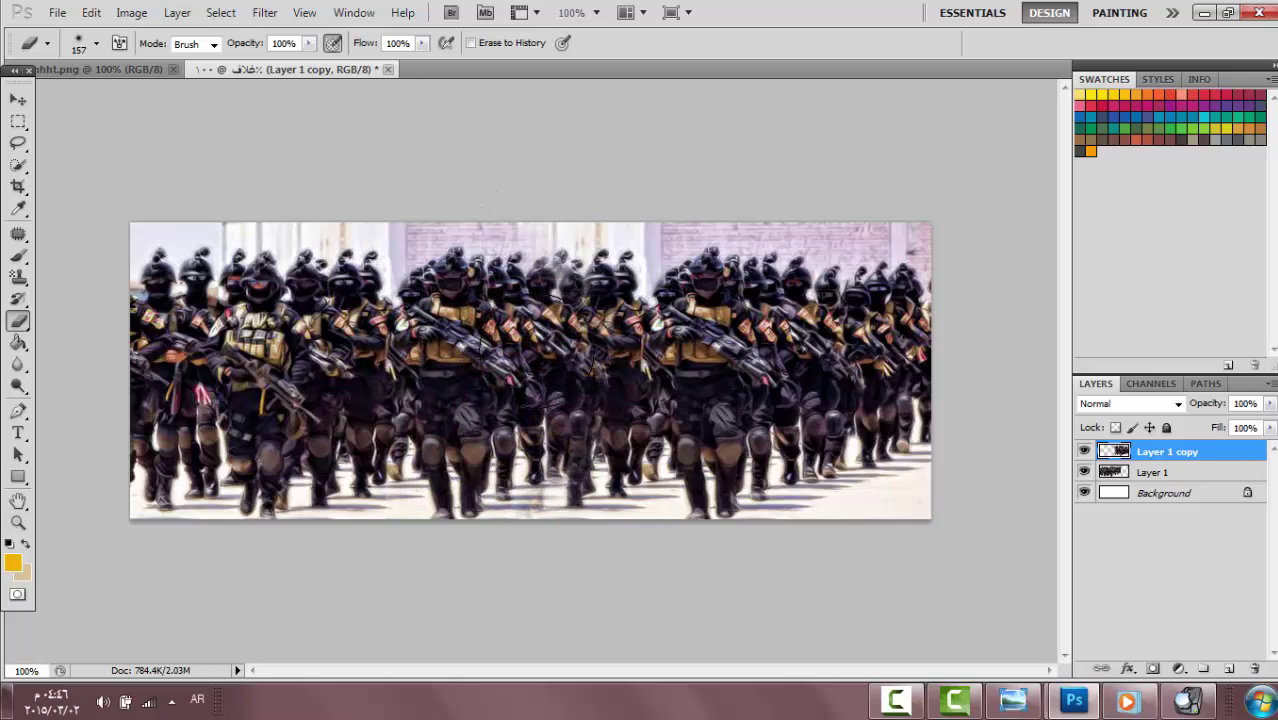
mouse_move(600, 260)
left_mouse_down()
mouse_move(620, 340)
mouse_move(514, 500)
mouse_move(542, 506)
mouse_move(558, 430)
left_mouse_up()
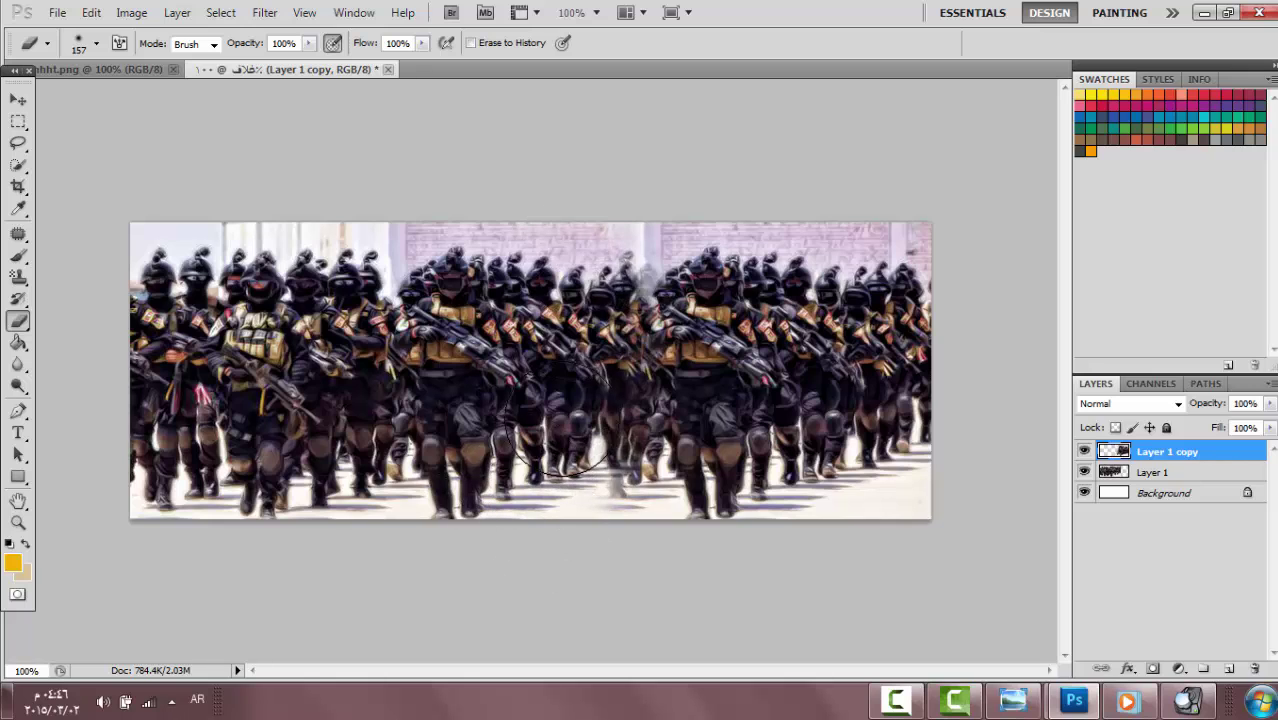
Step: Clean up the seam between the two photo layers with soft erasers, using sizes of 49 px and 154 px
right_click(563, 352)
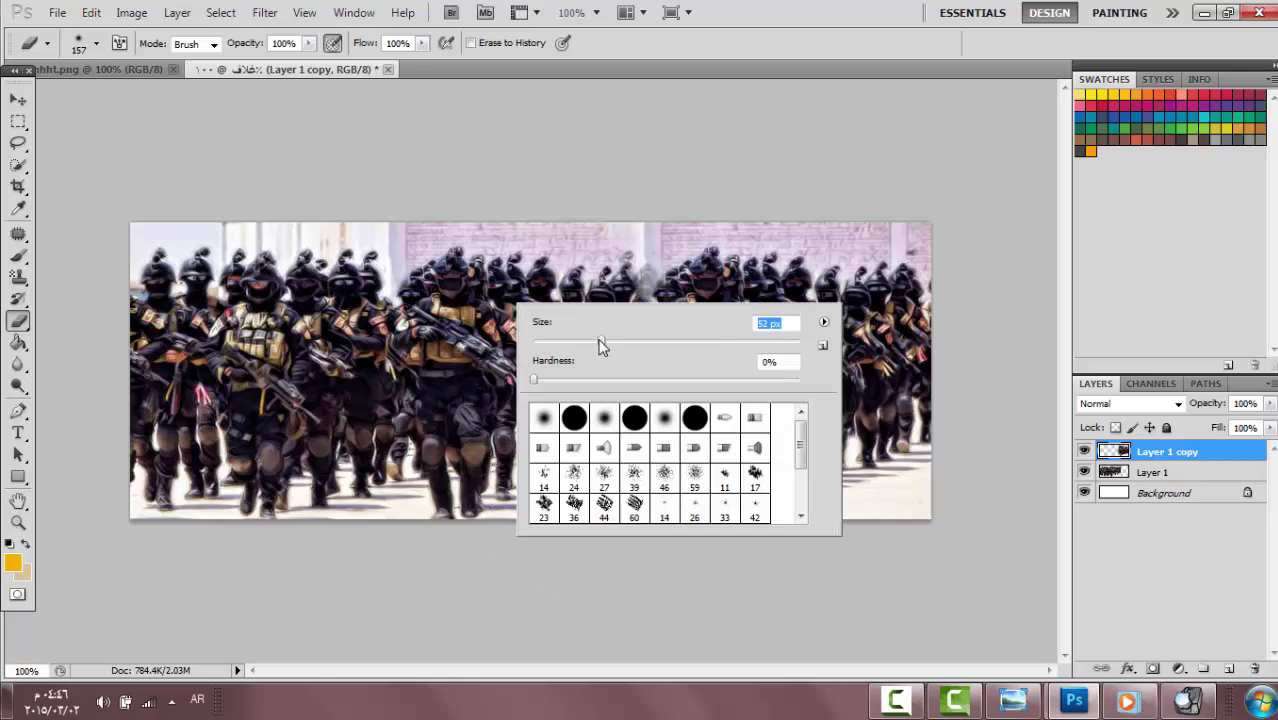
left_click_drag(600, 343, 597, 343)
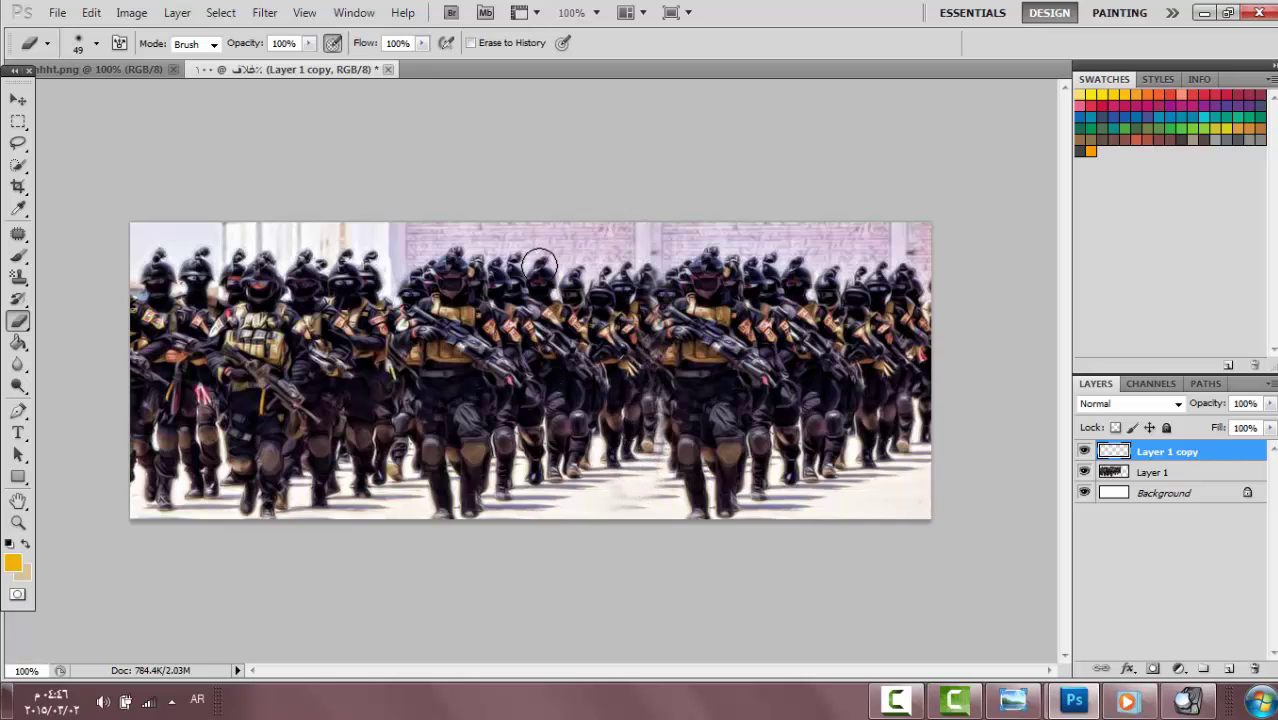
right_click(503, 231)
left_click(675, 269)
left_click(332, 377)
right_click(434, 427)
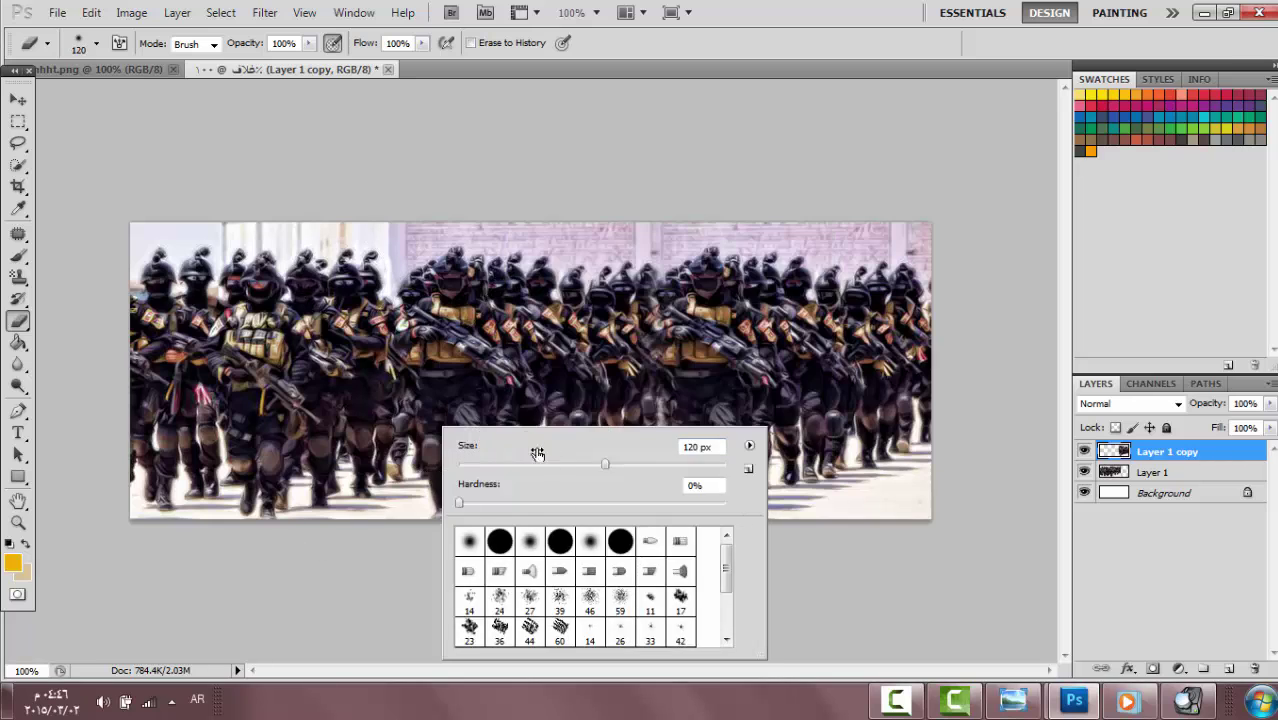
left_click(447, 349)
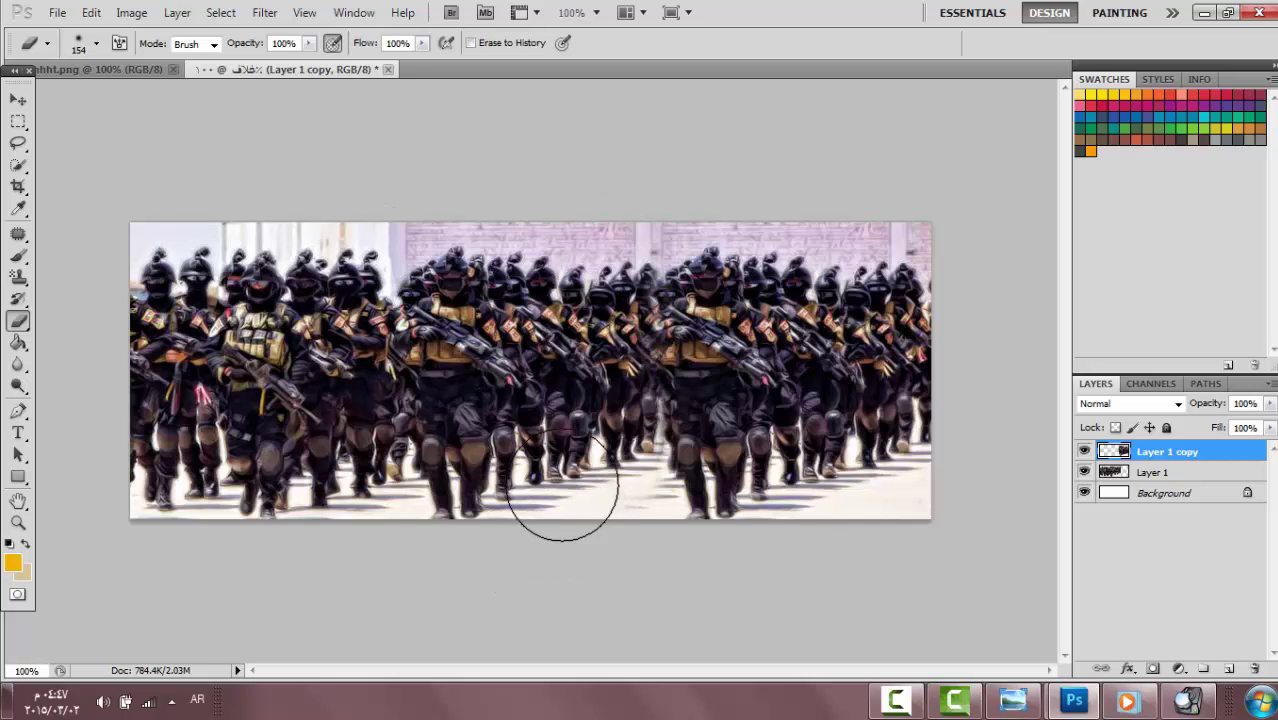
left_click(18, 100)
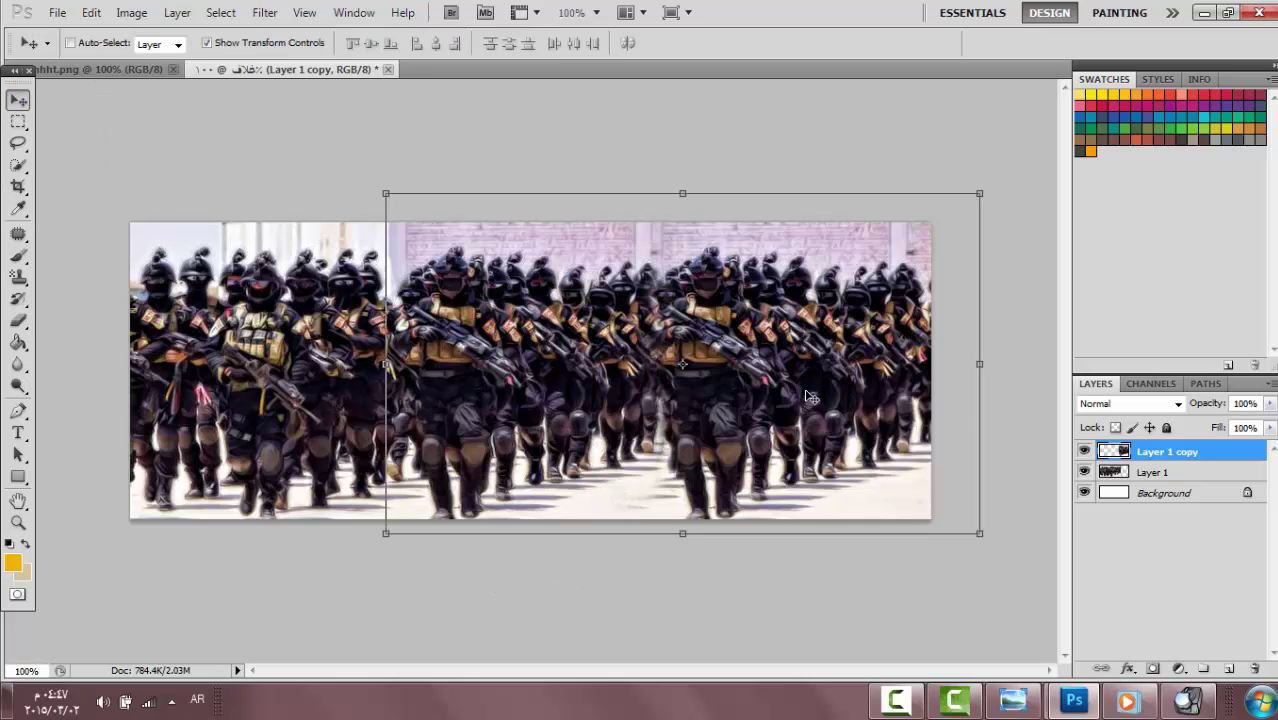
left_click(18, 320)
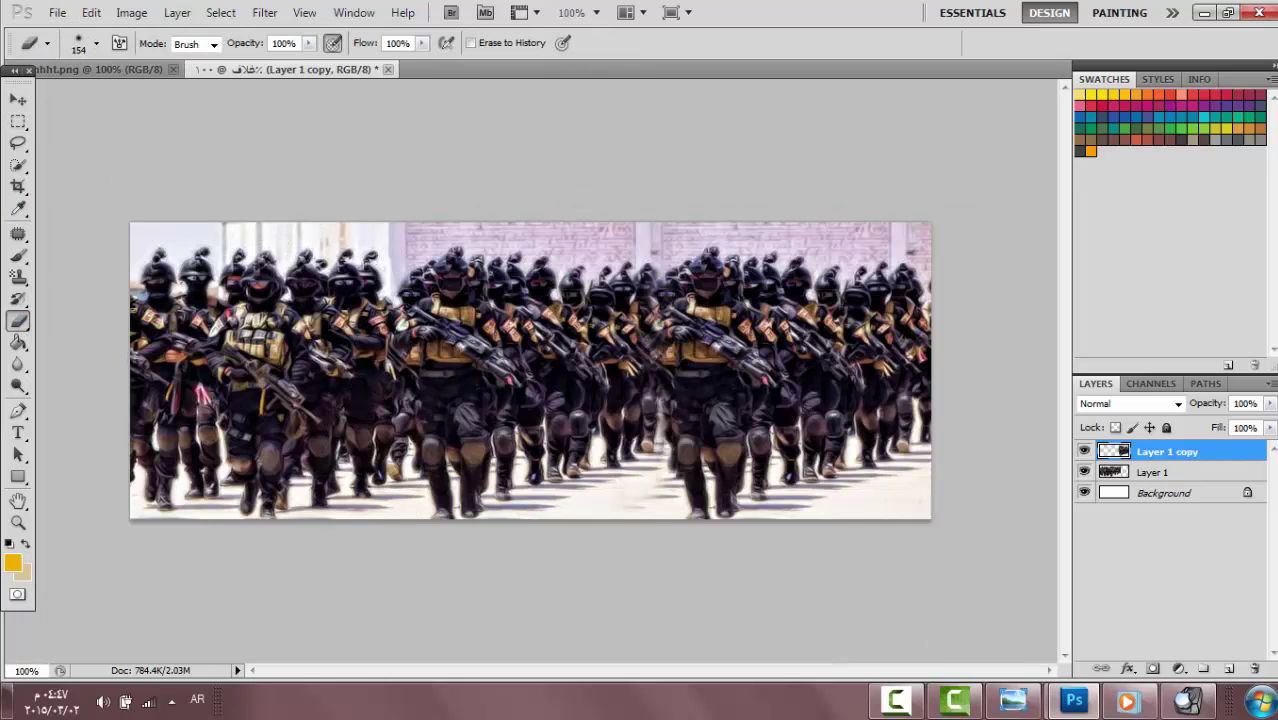
Step: Open تأثير ٢.psd, copy its B/W adjustment layer onto the cover, and close the source file
left_click(18, 100)
left_click(57, 12)
left_click(70, 48)
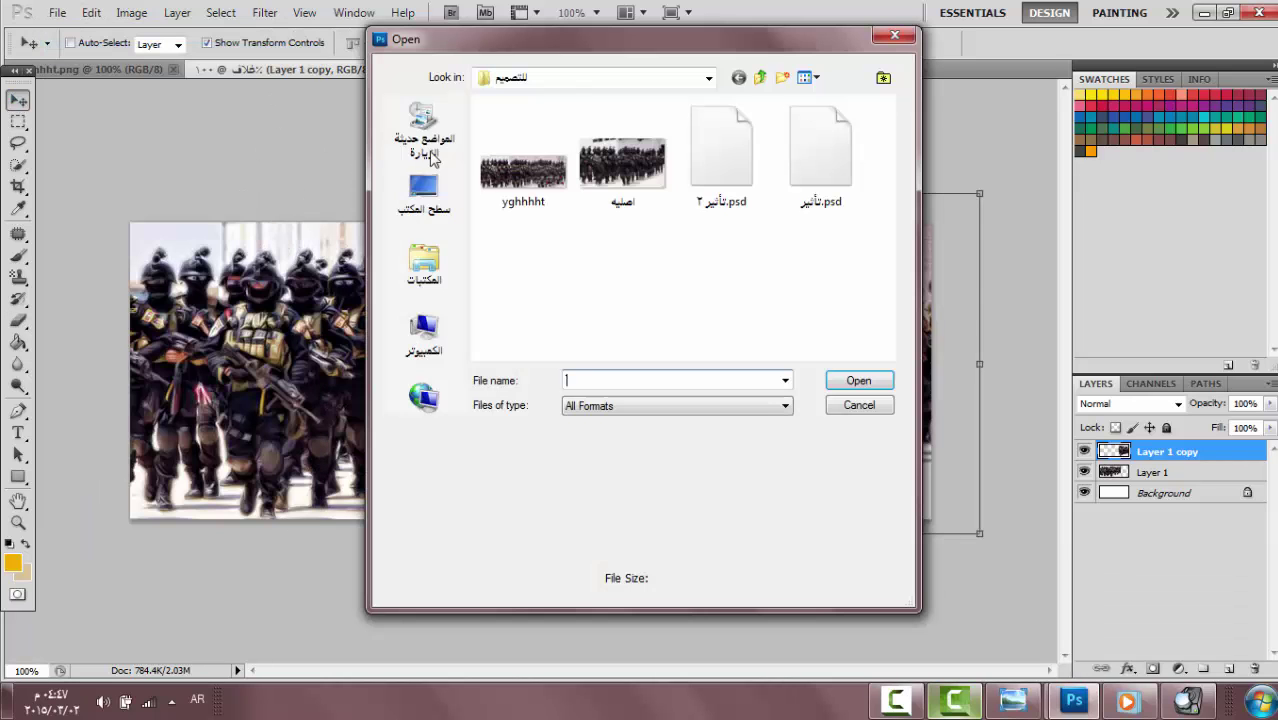
left_click(721, 155)
left_click(820, 187, "ctrl")
left_click(734, 185)
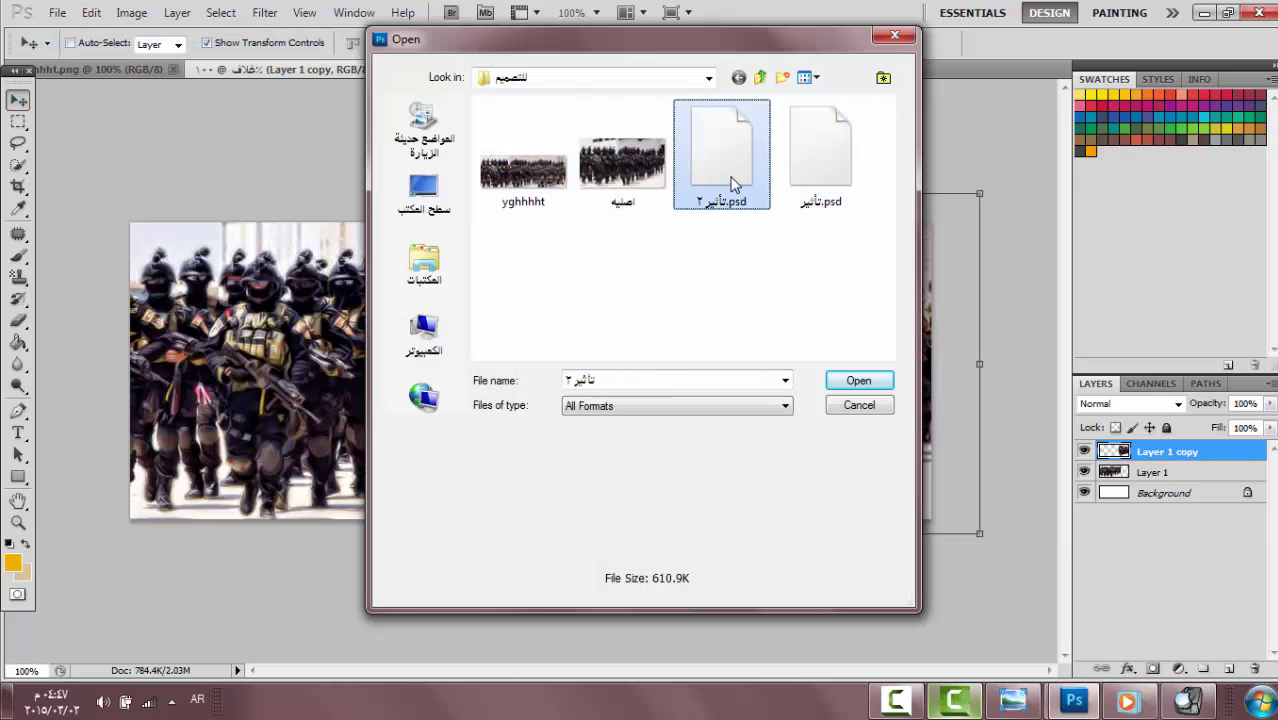
left_click(849, 380)
left_click_drag(561, 70, 809, 504)
left_click_drag(1190, 462, 770, 312)
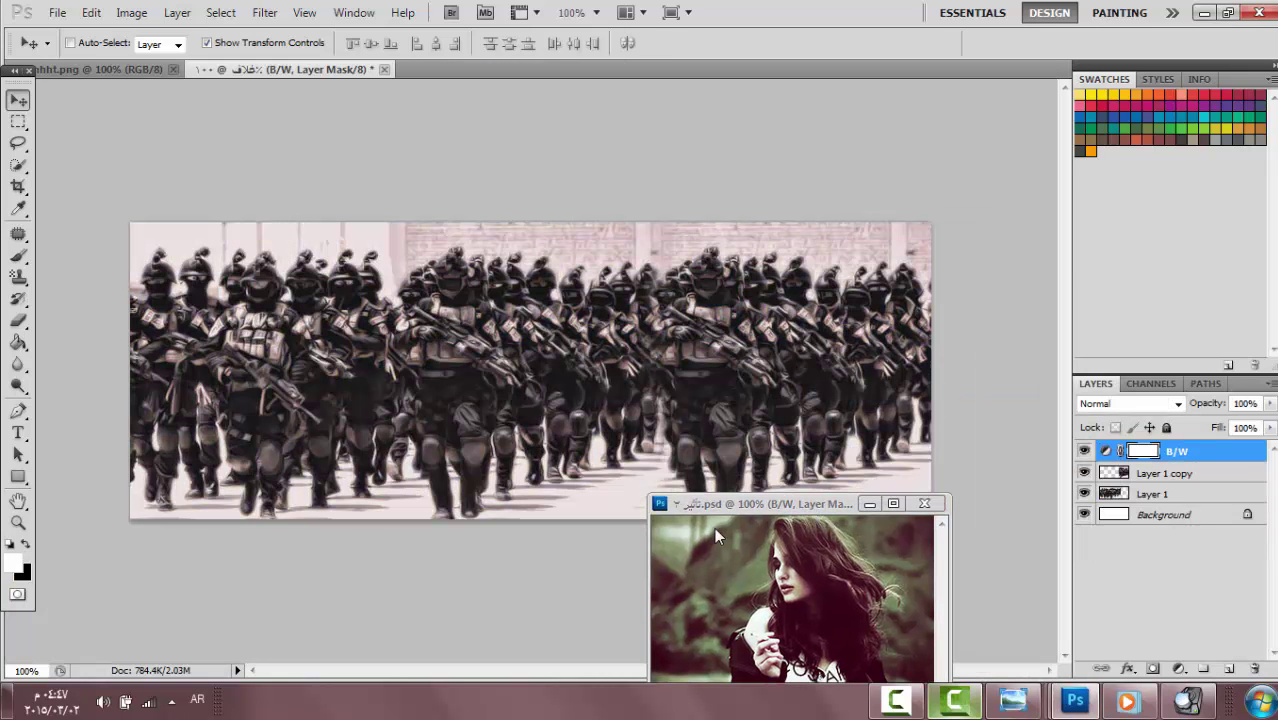
left_click(931, 505)
Step: Try erasing the B/W effect over the soldiers in the cover's left half with a soft 154 px eraser
left_click(19, 322)
right_click(354, 360)
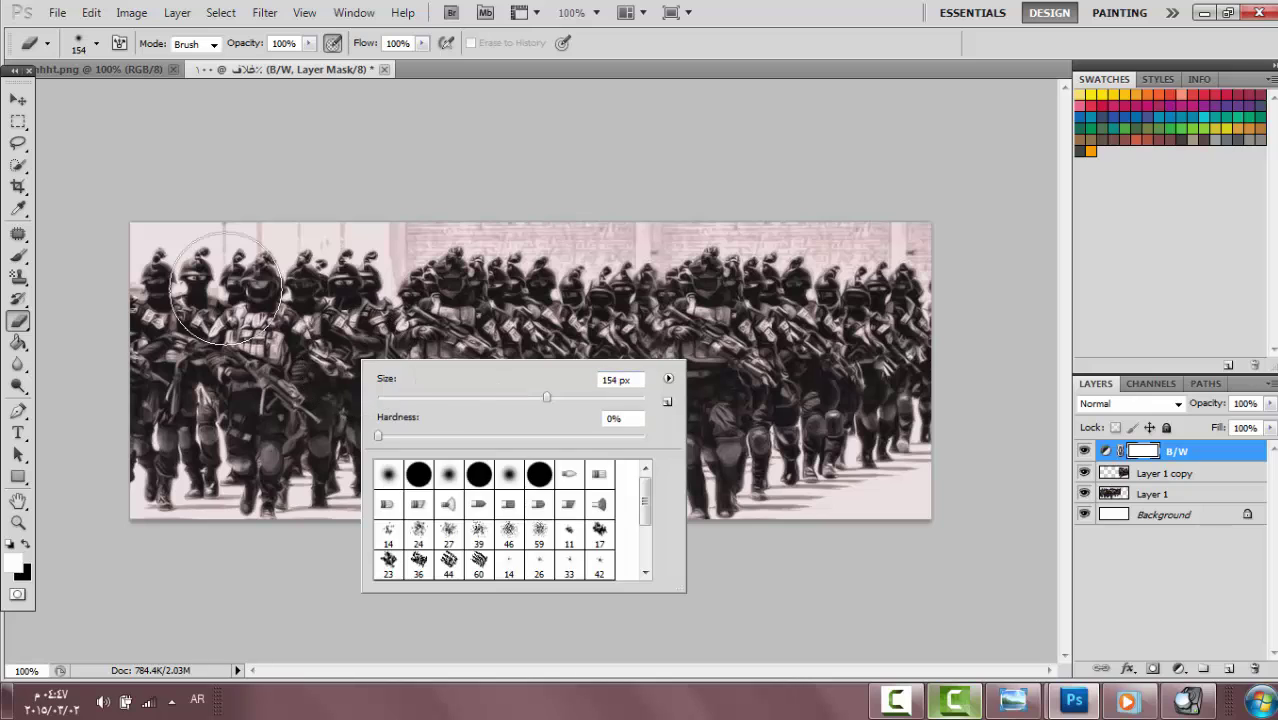
mouse_move(223, 290)
left_mouse_down()
mouse_move(181, 303)
mouse_move(162, 445)
mouse_move(295, 455)
mouse_move(447, 312)
mouse_move(453, 440)
mouse_move(485, 450)
mouse_move(526, 305)
left_mouse_up()
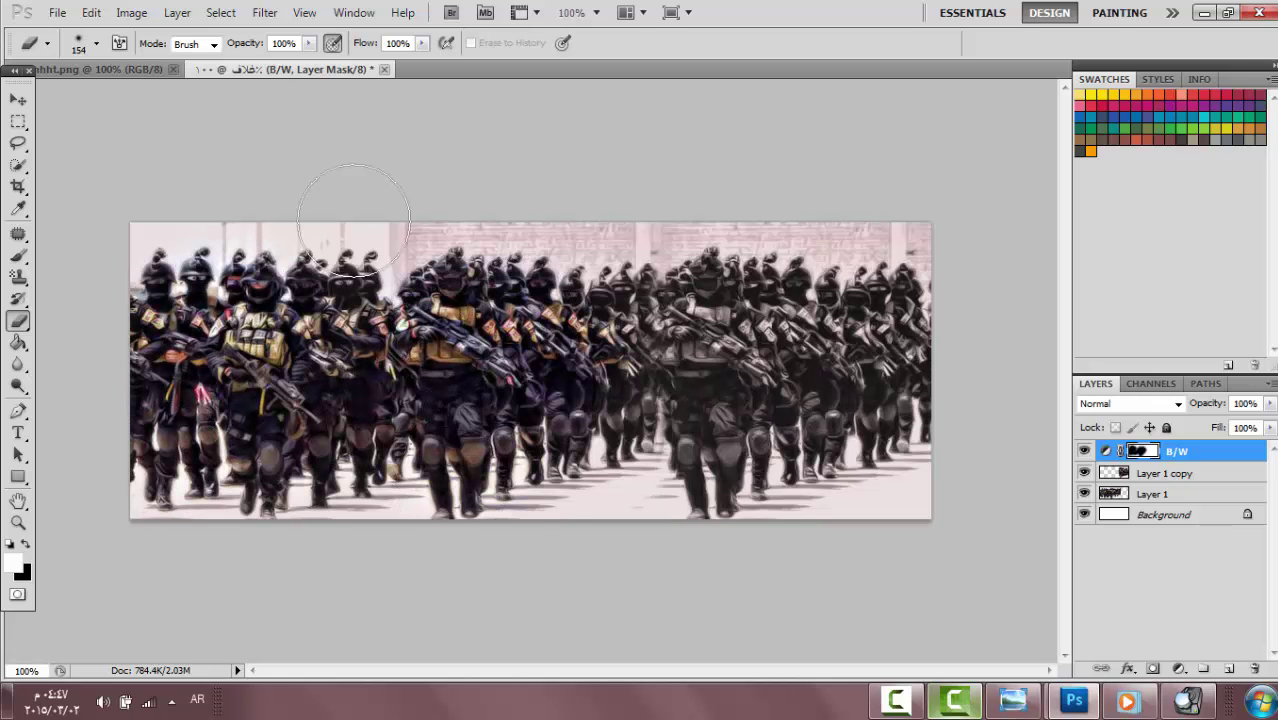
Step: Compare the cover with the finished design in yghhhht.png and undo the erasing on the B/W mask
left_click(19, 99)
left_click(87, 70)
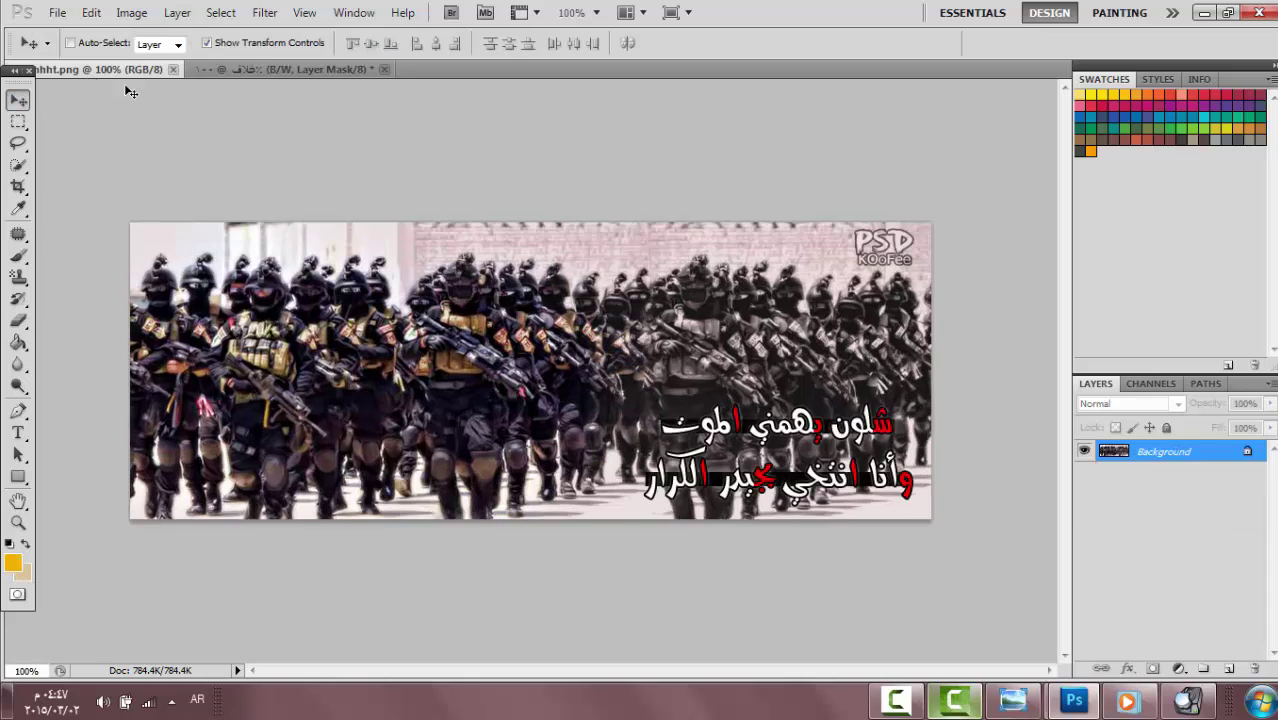
left_click(281, 70)
left_click(91, 12)
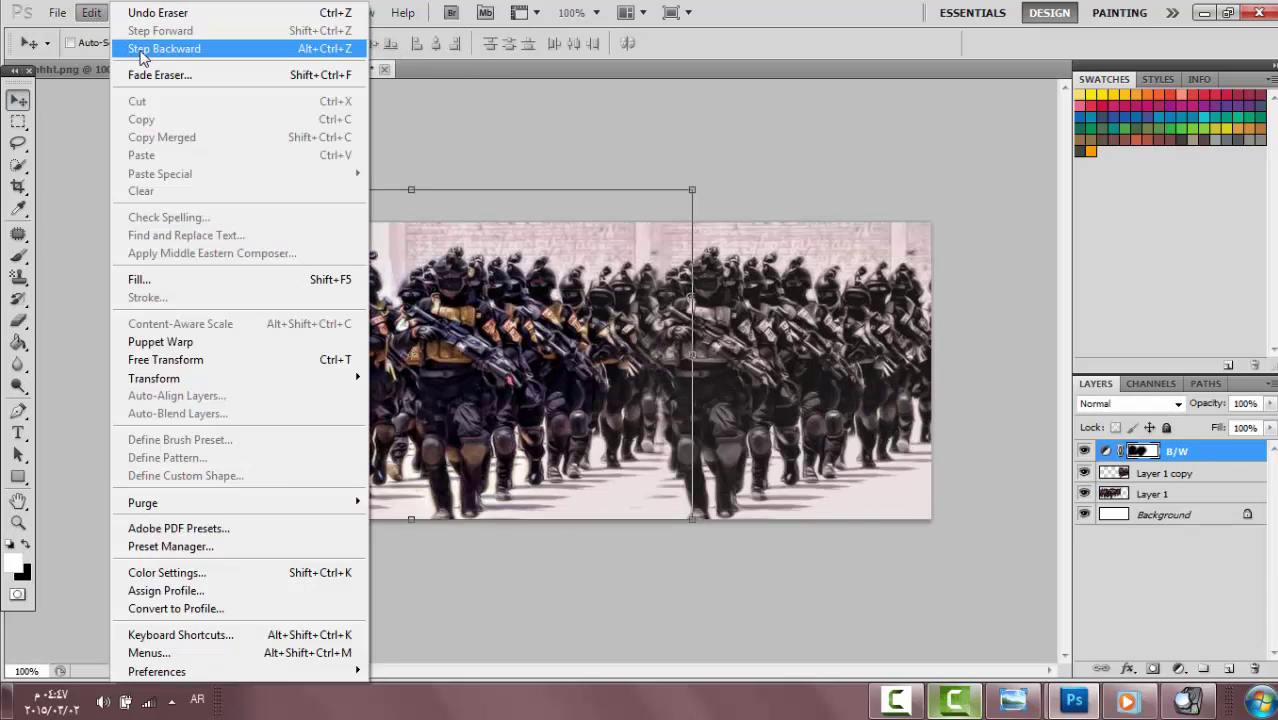
left_click(150, 46)
Step: Erase the B/W mask over the soldiers in the left and middle of the cover with the soft 154 px eraser
left_click(18, 320)
mouse_move(190, 300)
left_mouse_down()
mouse_move(218, 440)
mouse_move(270, 400)
mouse_move(337, 320)
left_mouse_up()
left_click_drag(450, 340, 462, 463)
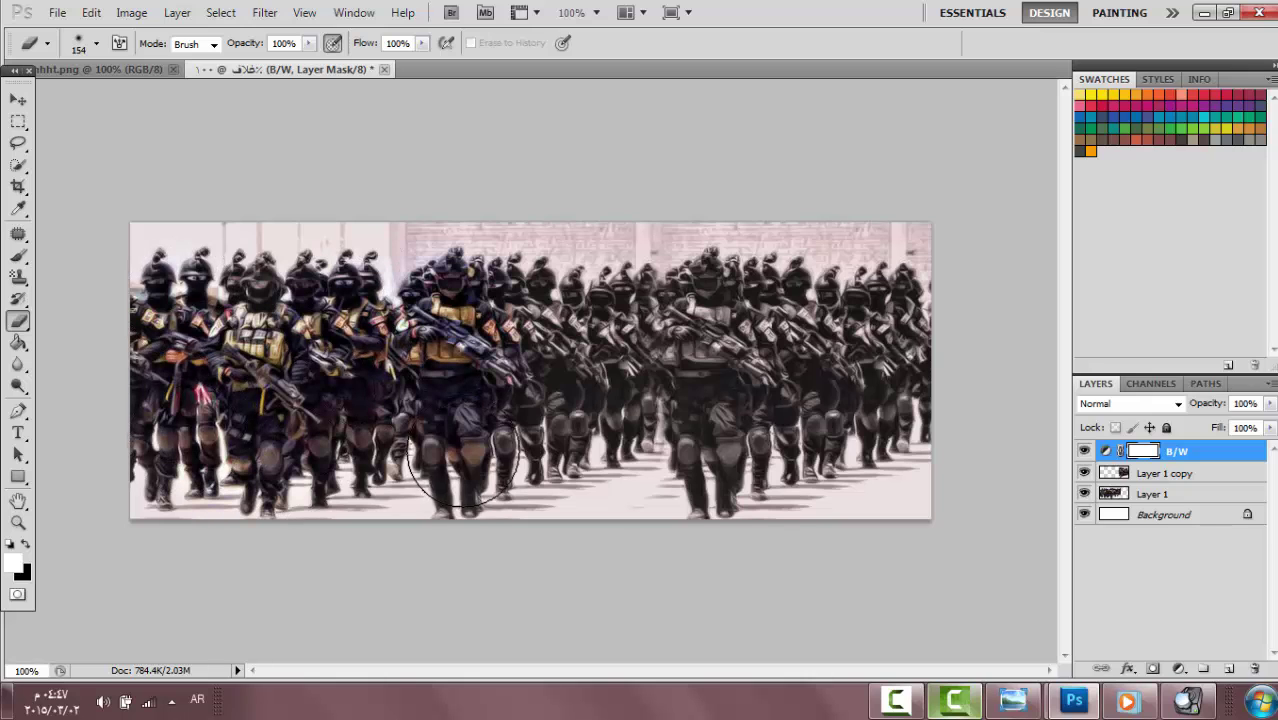
left_click_drag(497, 300, 572, 400)
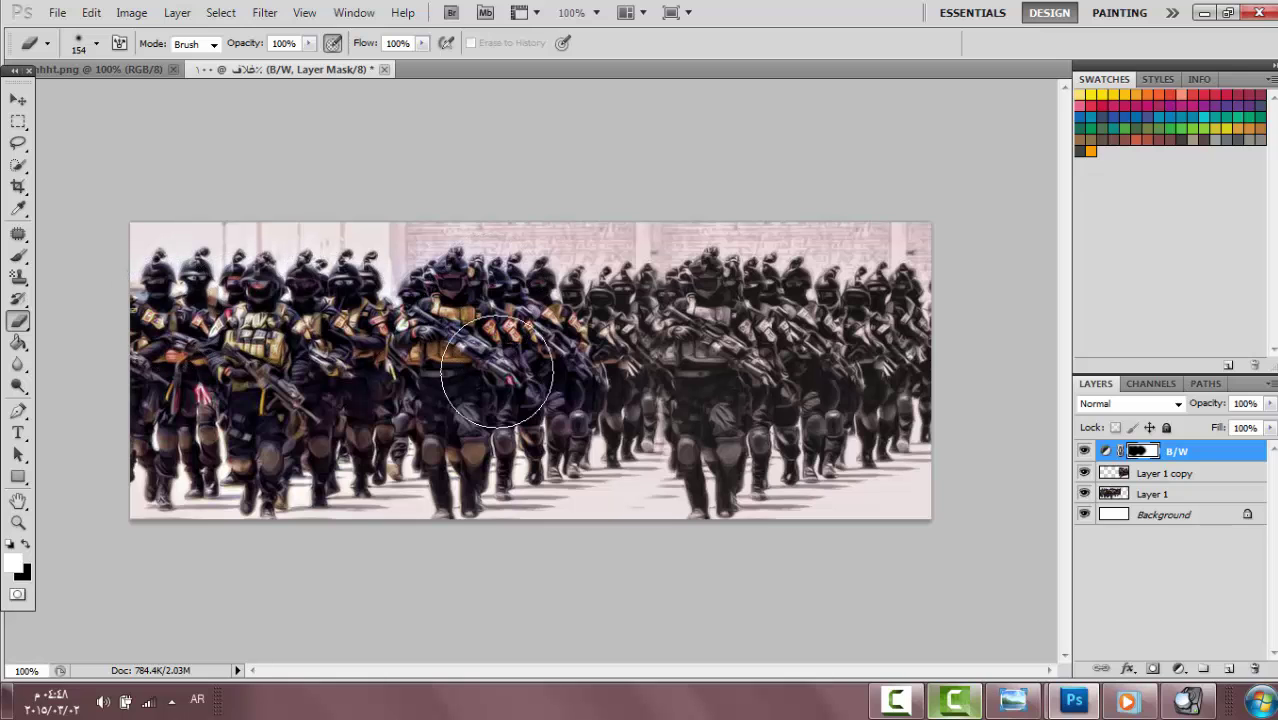
mouse_move(497, 370)
left_mouse_down()
mouse_move(515, 425)
mouse_move(457, 458)
mouse_move(440, 433)
mouse_move(270, 441)
mouse_move(220, 421)
mouse_move(379, 368)
mouse_move(371, 360)
mouse_move(492, 371)
mouse_move(438, 452)
left_mouse_up()
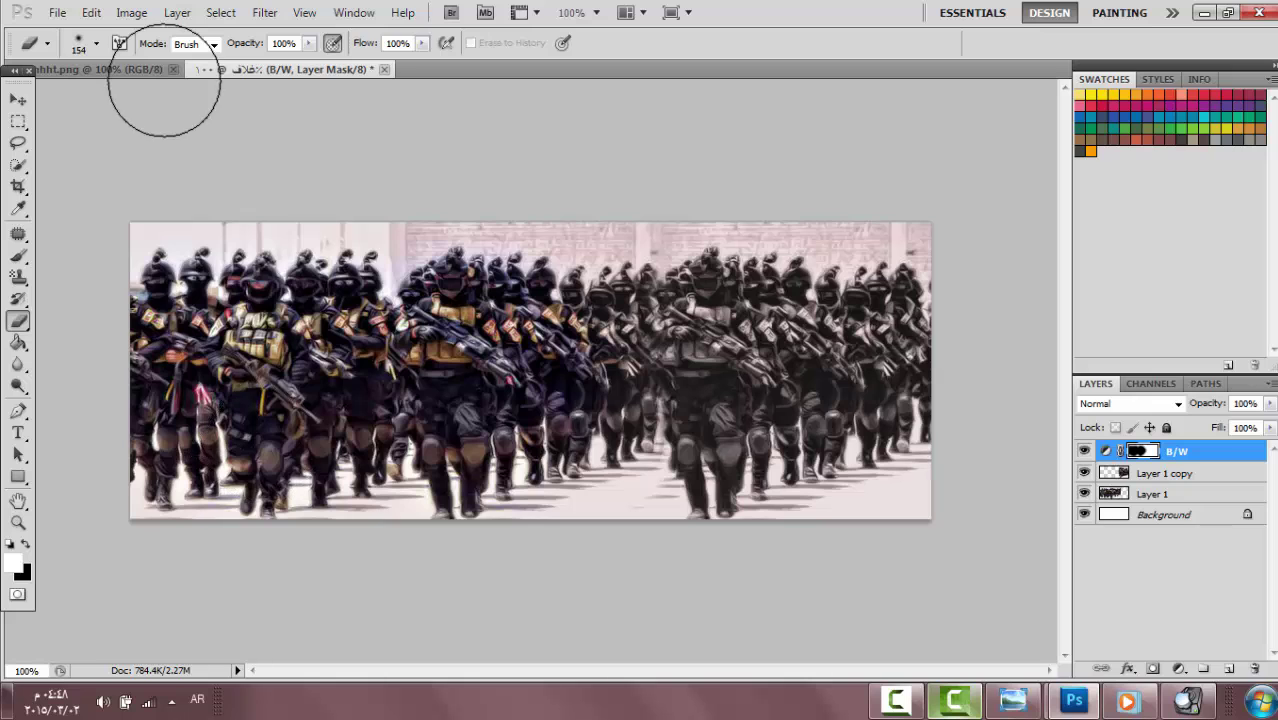
Step: Open تأثير.psd in a small floating window and copy its psd2 group onto the cover
left_click(18, 100)
left_click(57, 12)
left_click(90, 55)
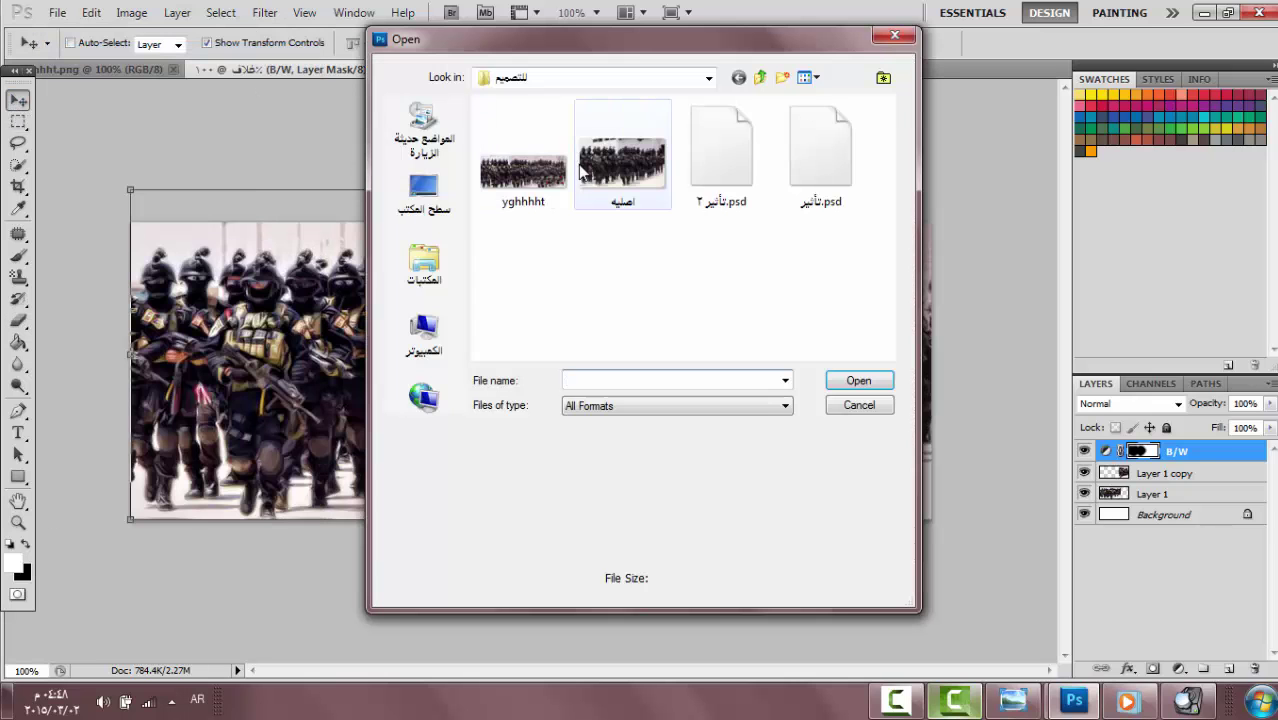
left_click(828, 186)
left_click(850, 380)
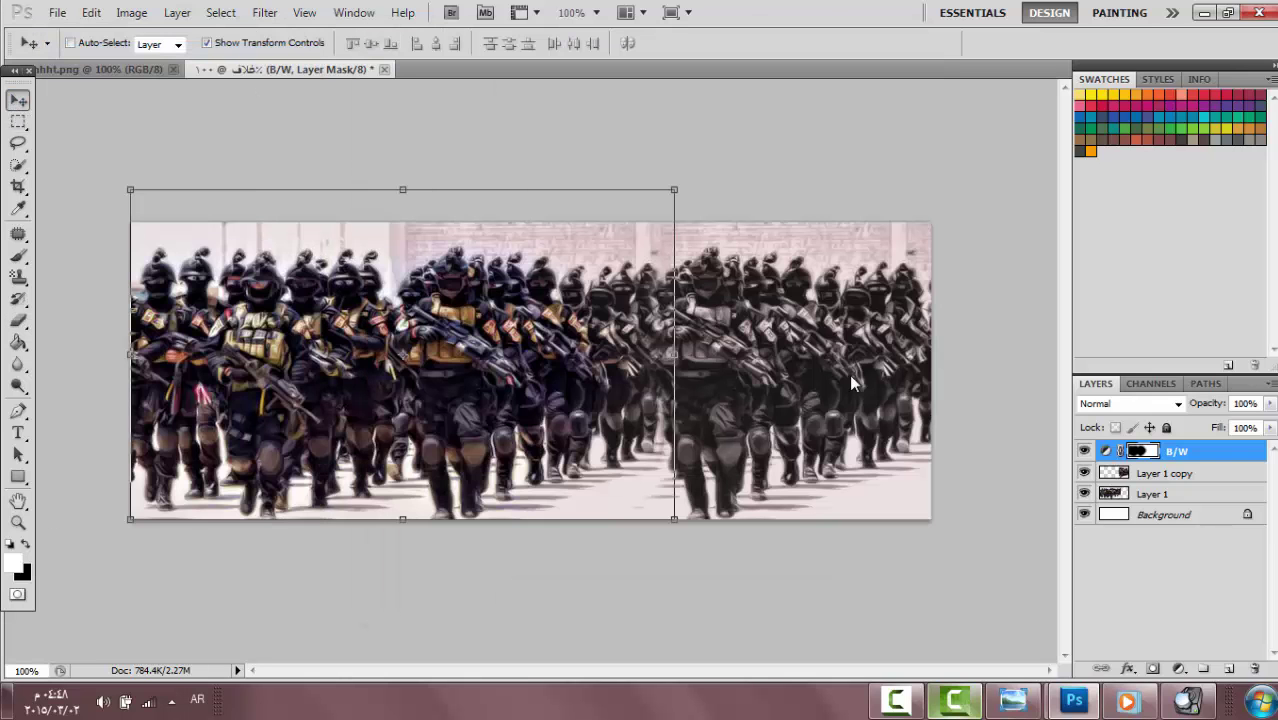
left_click_drag(500, 69, 702, 265)
left_click_drag(955, 600, 880, 497)
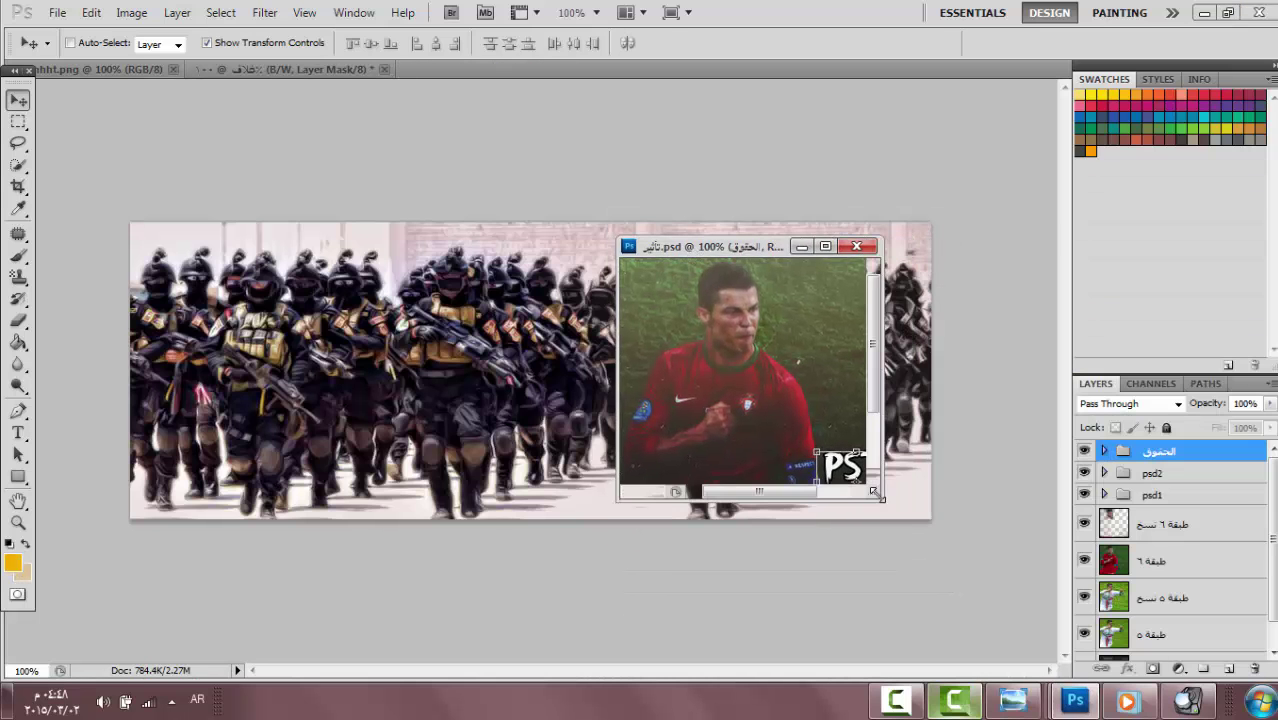
left_click_drag(753, 239, 790, 520)
left_click_drag(1134, 476, 588, 347)
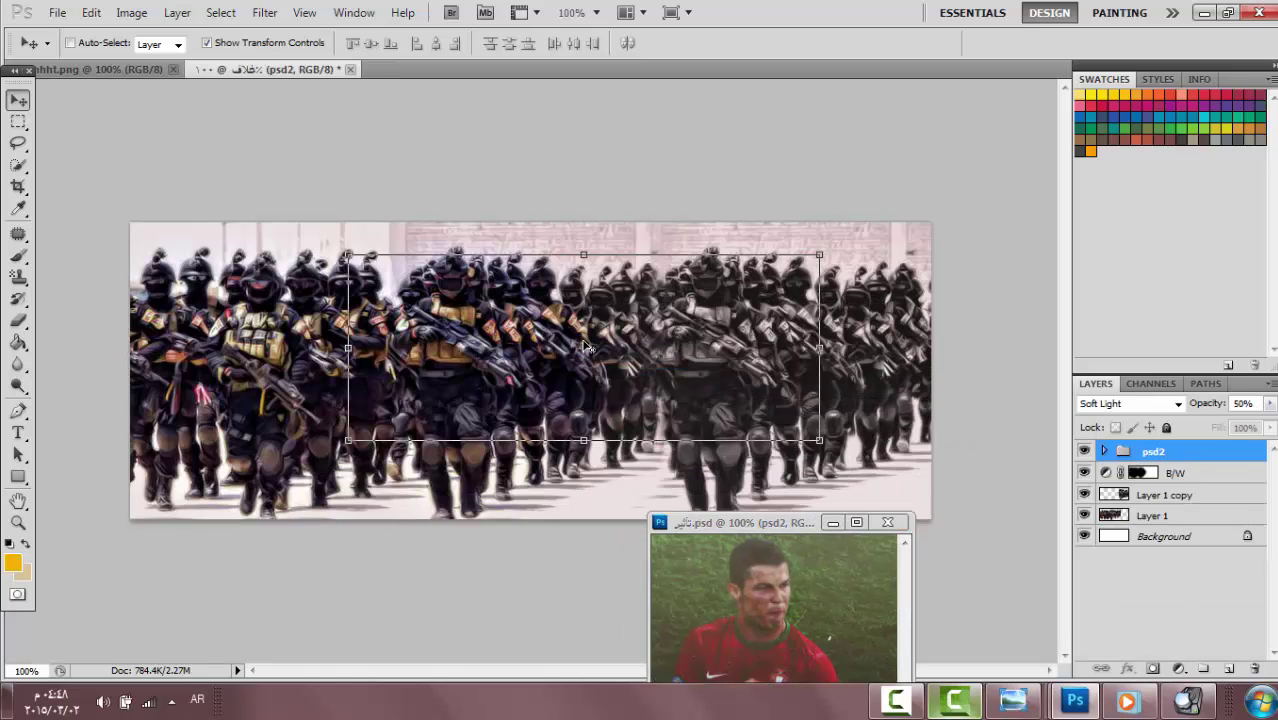
Step: Copy the psd2 group onto the cover a second time and set this copy's opacity to 39%
left_click(867, 571)
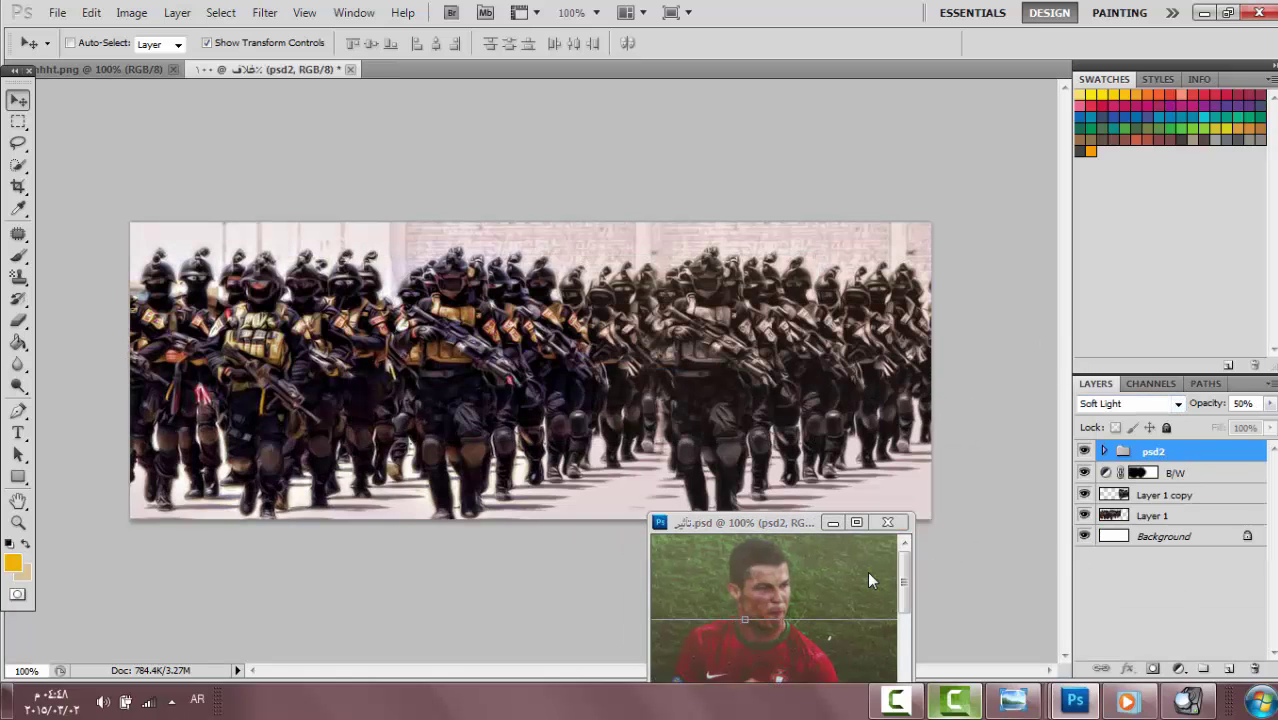
left_click(1183, 494)
left_click(1186, 470)
left_click_drag(1186, 470, 884, 491)
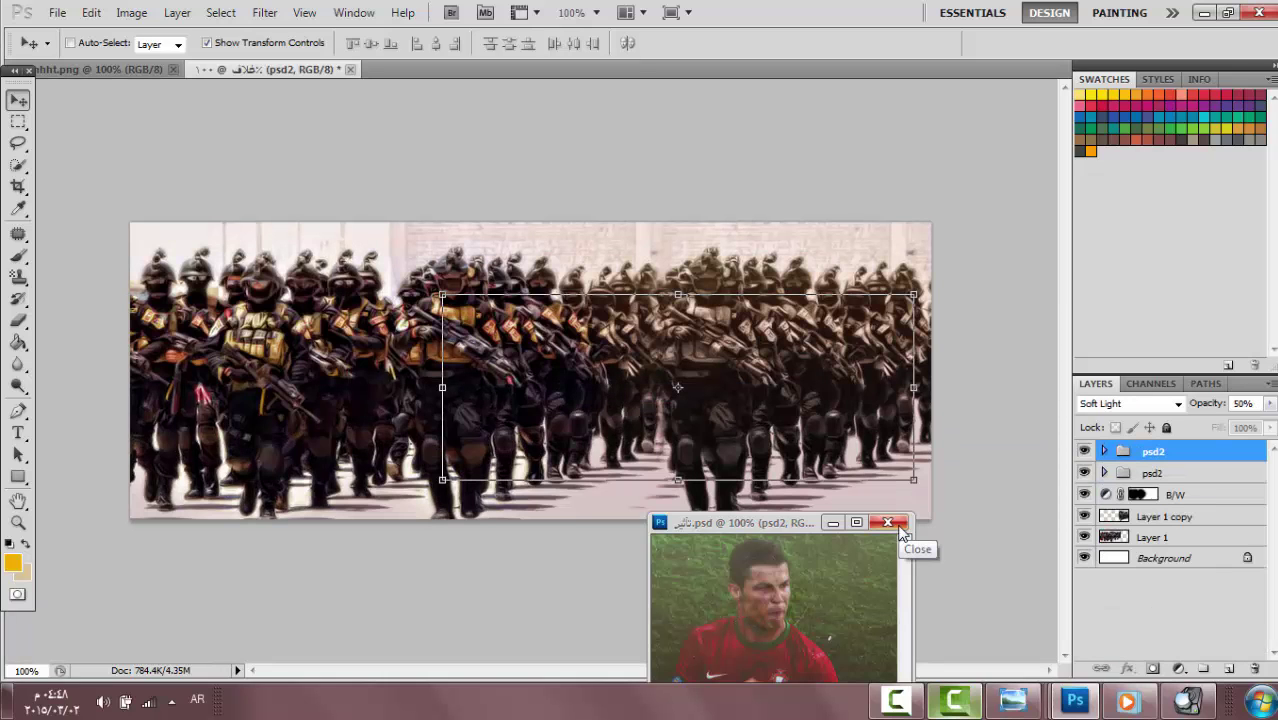
left_click(832, 525)
left_click_drag(1216, 405, 1210, 408)
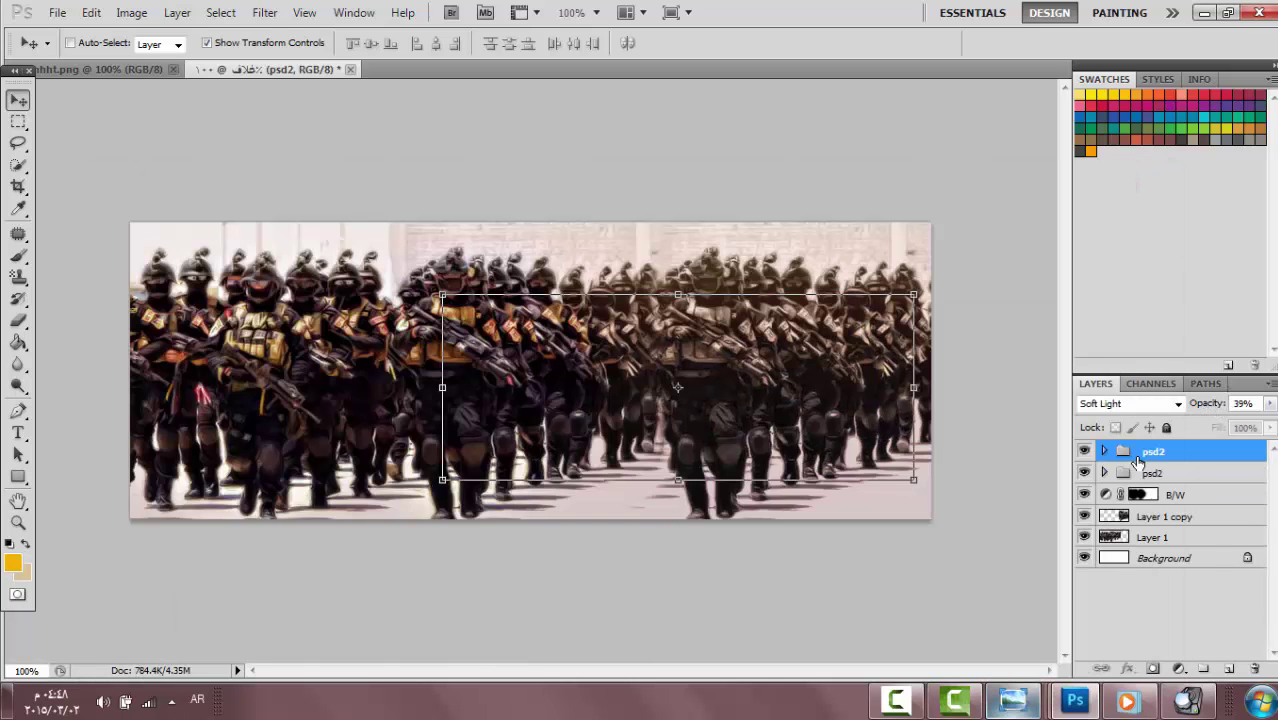
Step: Bring back the minimized تأثير.psd, copy its الحقوق logo group onto the cover, and minimize the file again
mouse_move(1075, 700)
left_click(788, 637)
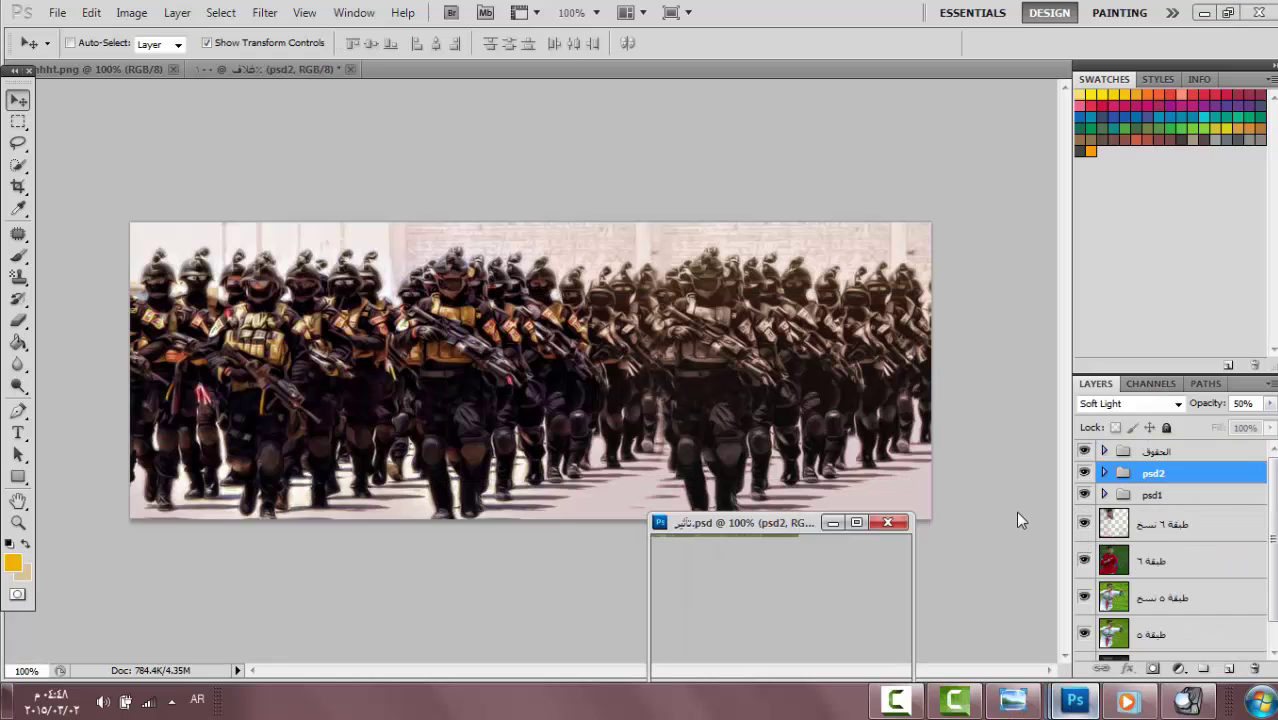
key("ctrl+t")
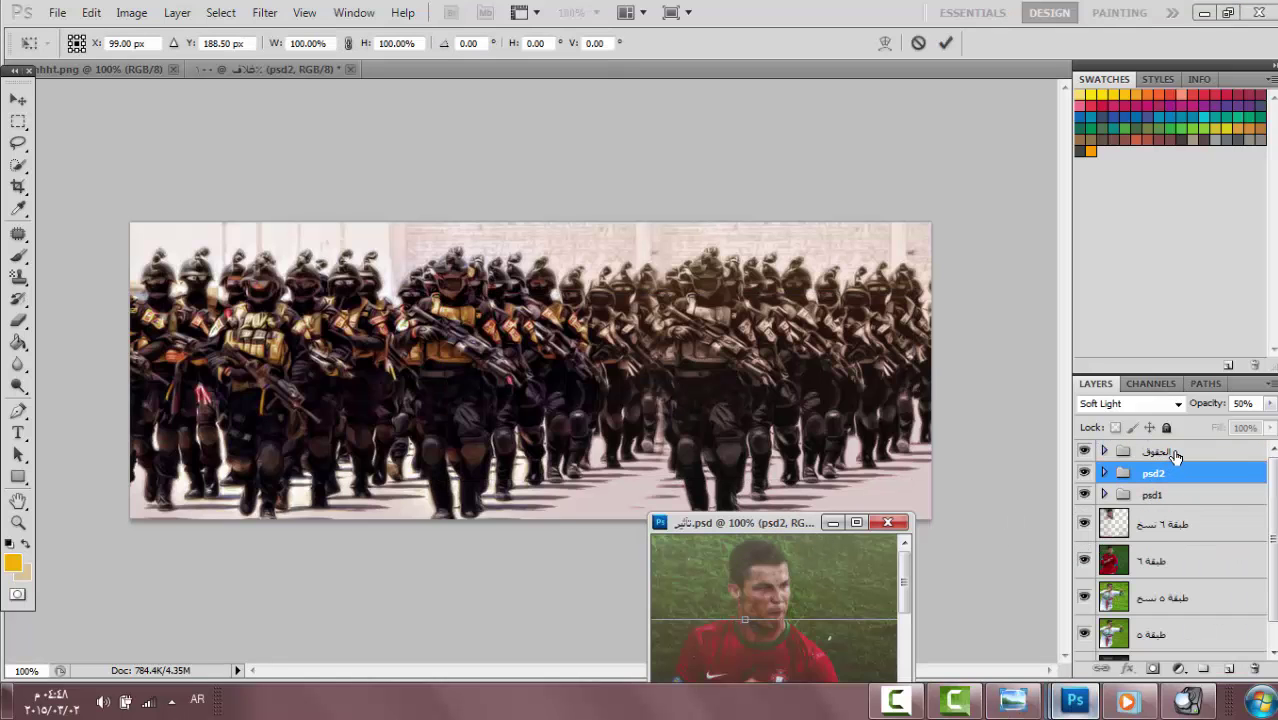
left_click(947, 44)
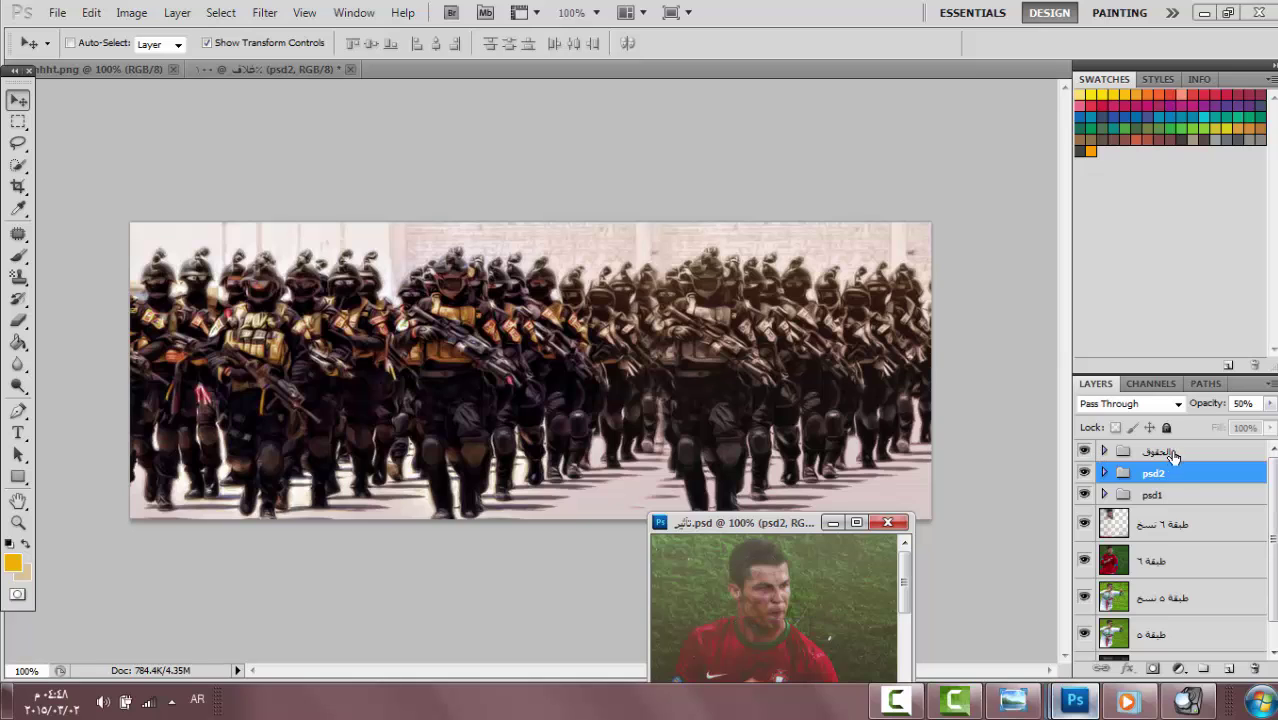
left_click_drag(1175, 455, 785, 478)
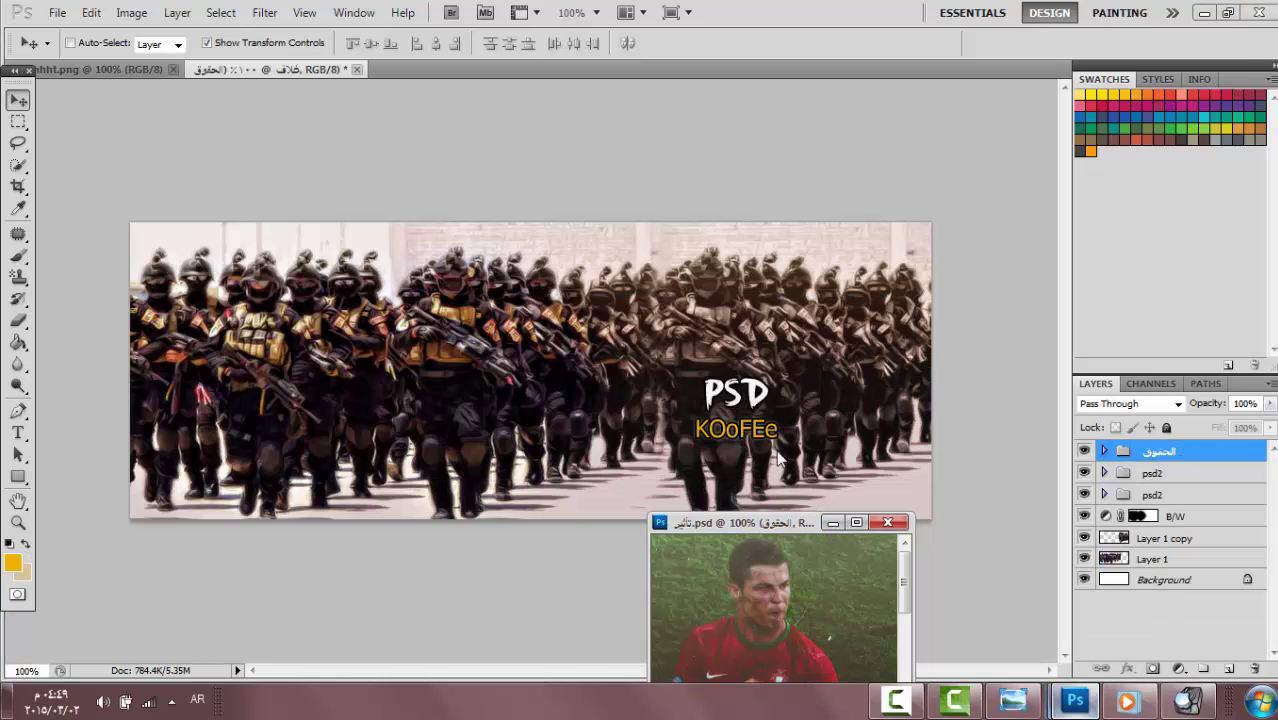
key("ctrl+Tab")
left_click(832, 522)
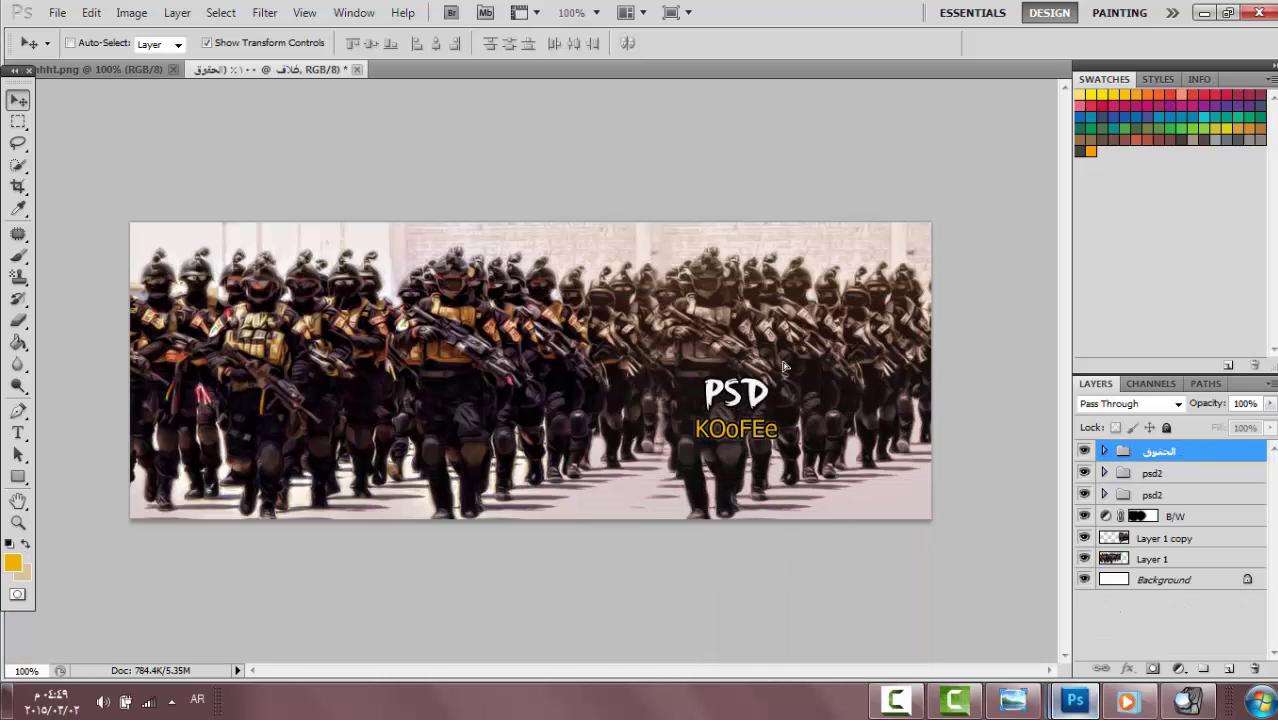
Step: Move the PSD KOoFEe logo group to the upper-right corner of the cover
left_click_drag(785, 368, 864, 265)
key("ctrl+t")
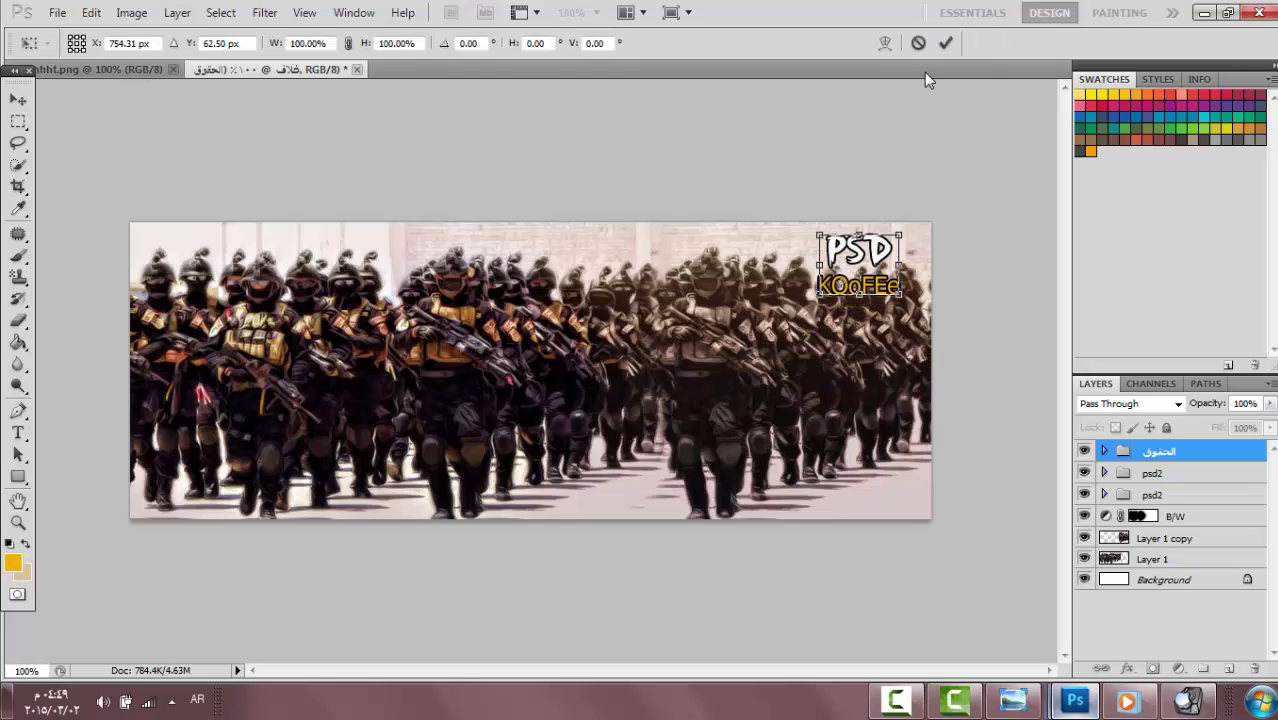
left_click(945, 43)
Step: Scale the logo group down to match the finished design in yghhhht.png and set its opacity to 41%
left_click(86, 70)
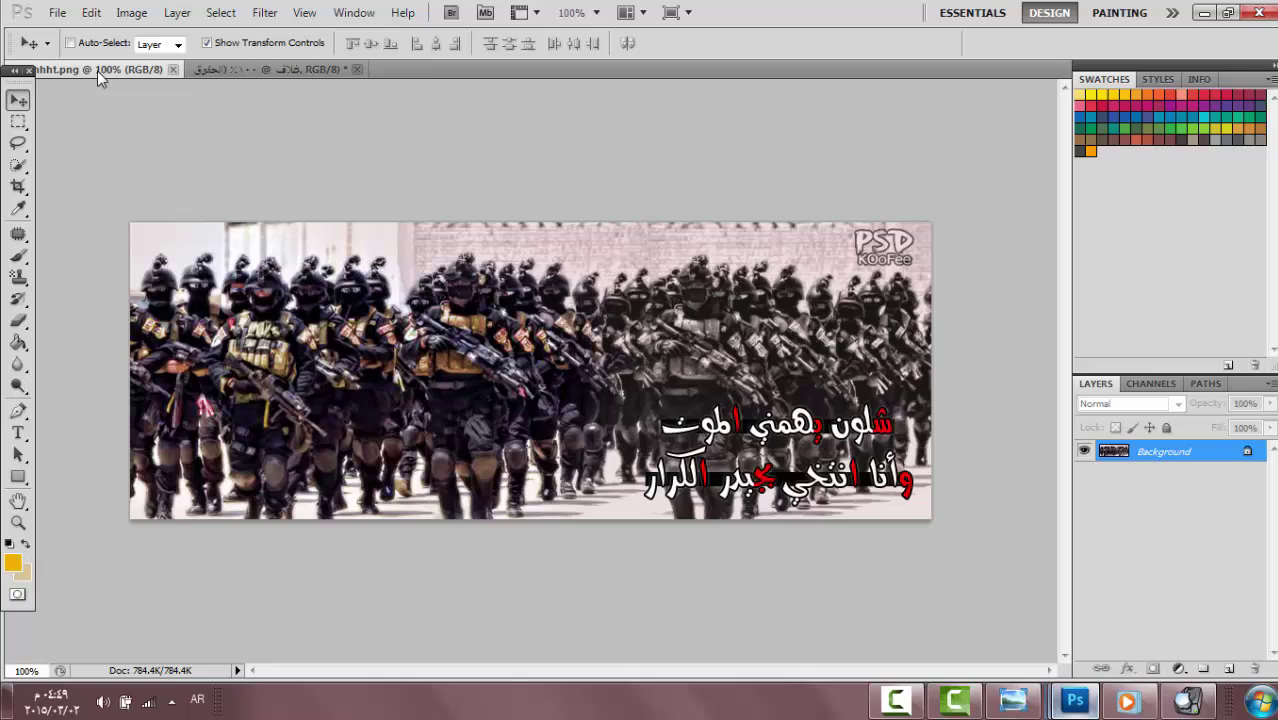
left_click(267, 72)
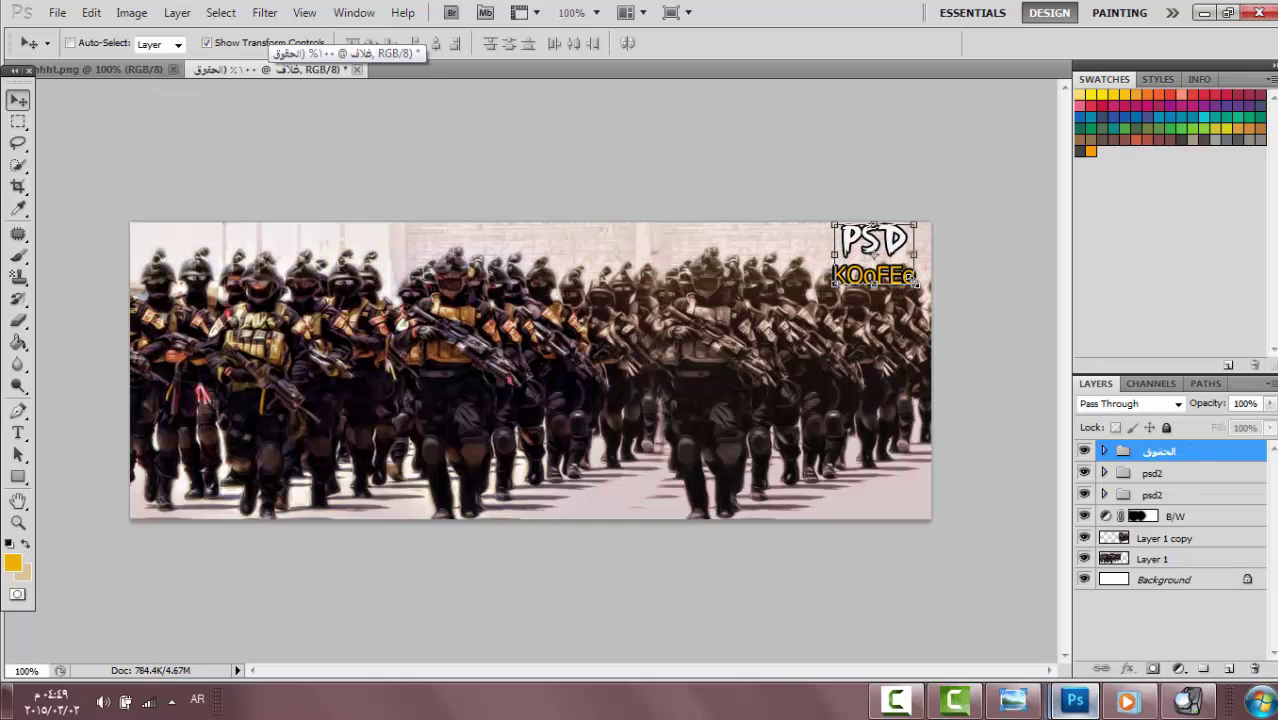
left_click_drag(914, 284, 884, 231)
left_click(946, 42)
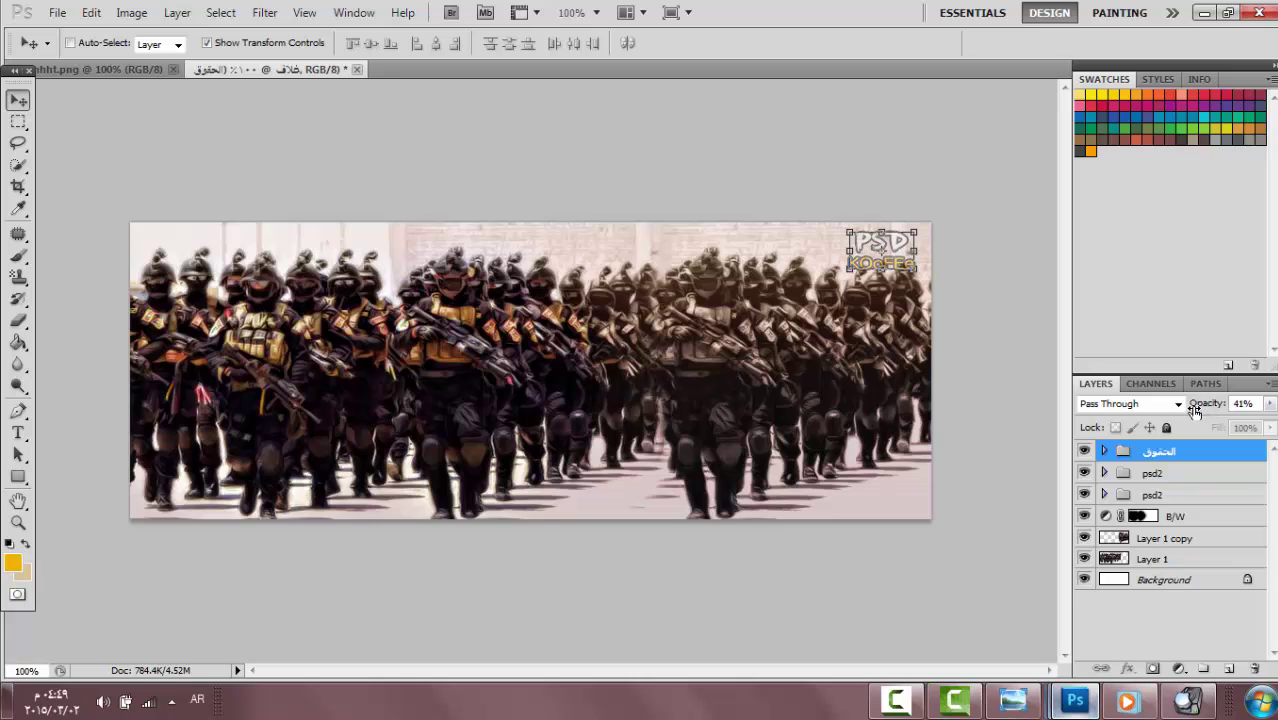
Step: Compare the cover and its logo with the finished design in yghhhht.png
left_click(21, 120)
left_click(83, 70)
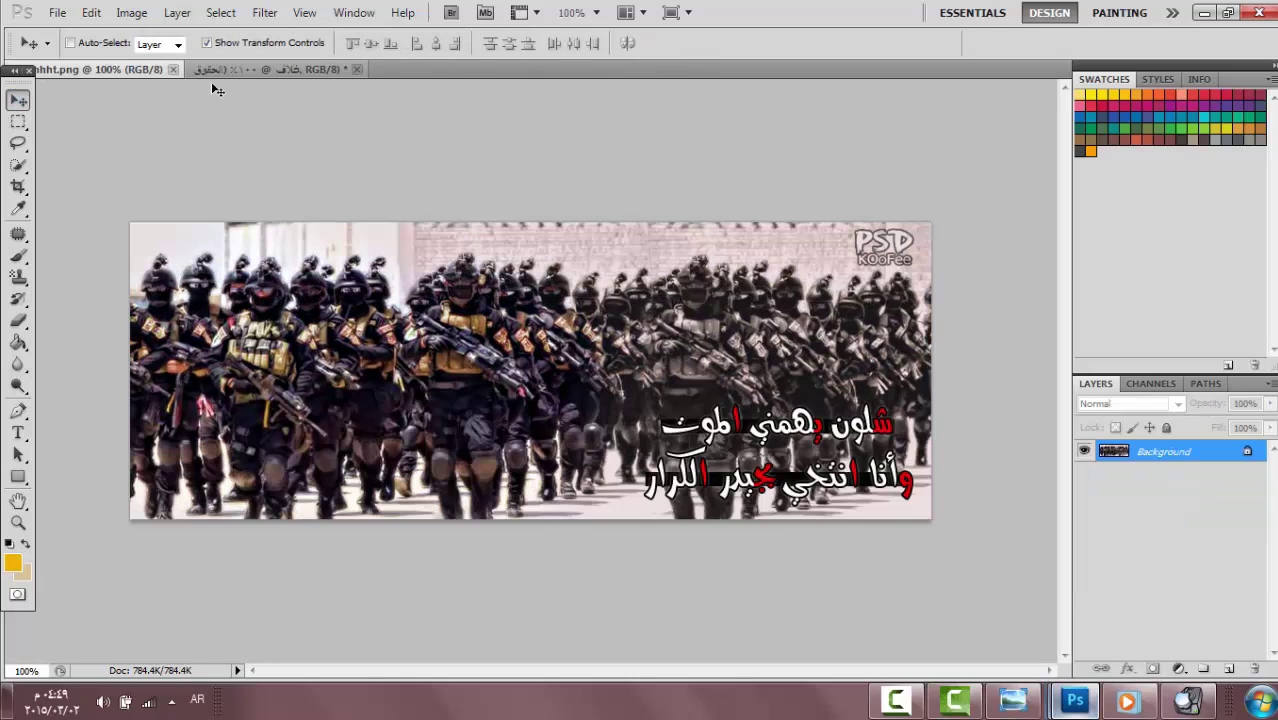
left_click(251, 71)
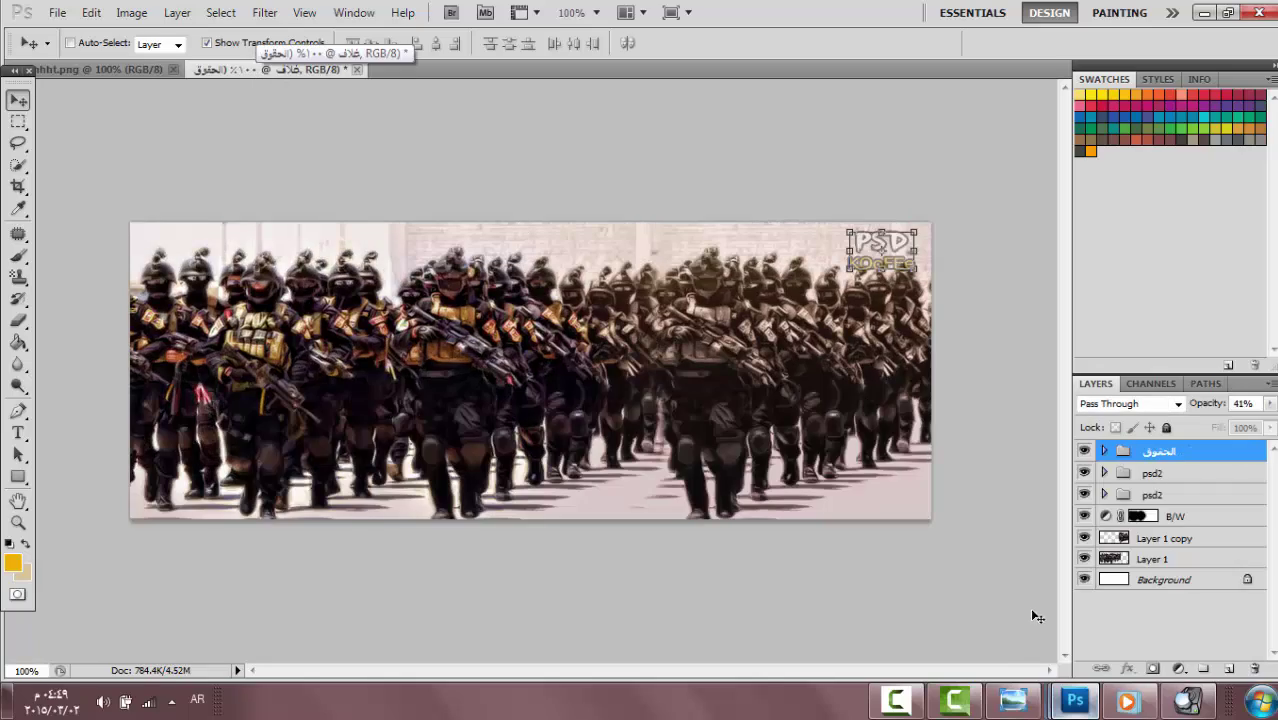
Step: Switch to the NotePad window and read through the prepared notes down to the closing dotted line
left_click(1188, 701)
left_click_drag(629, 371, 631, 409)
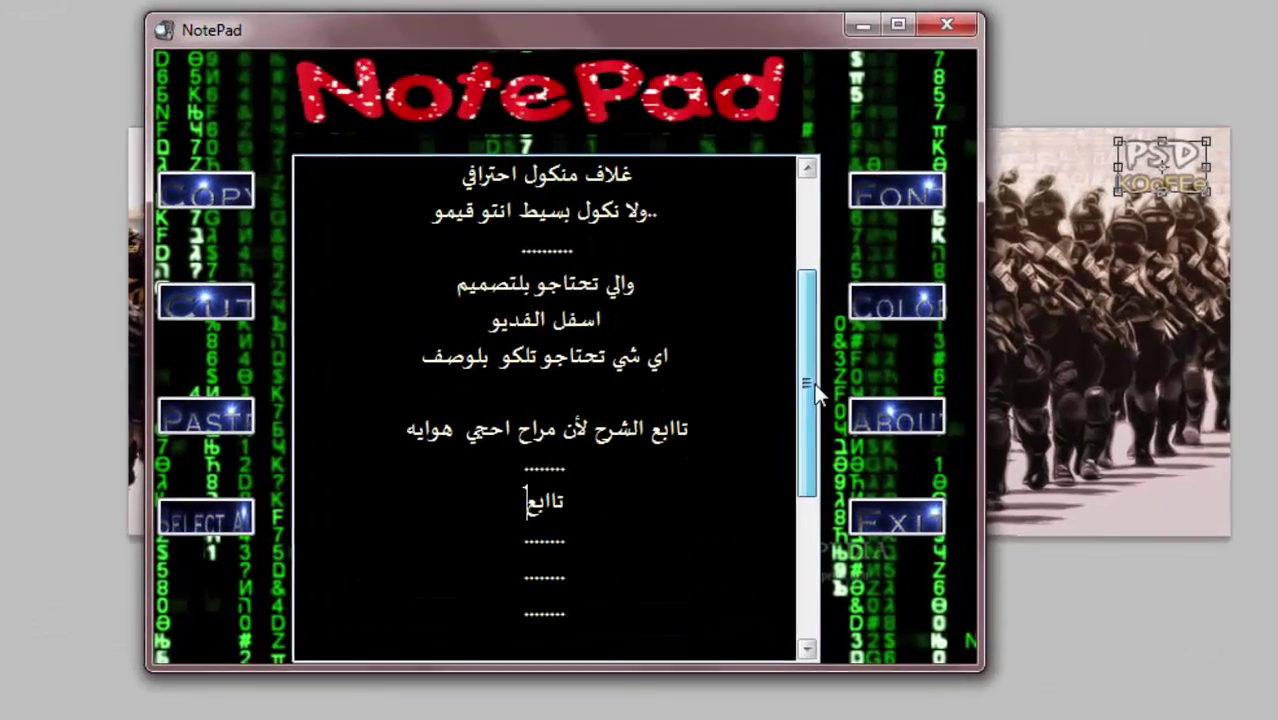
left_click_drag(426, 429, 405, 430)
left_click_drag(567, 467, 567, 502)
left_click(567, 540)
left_click_drag(812, 458, 812, 498)
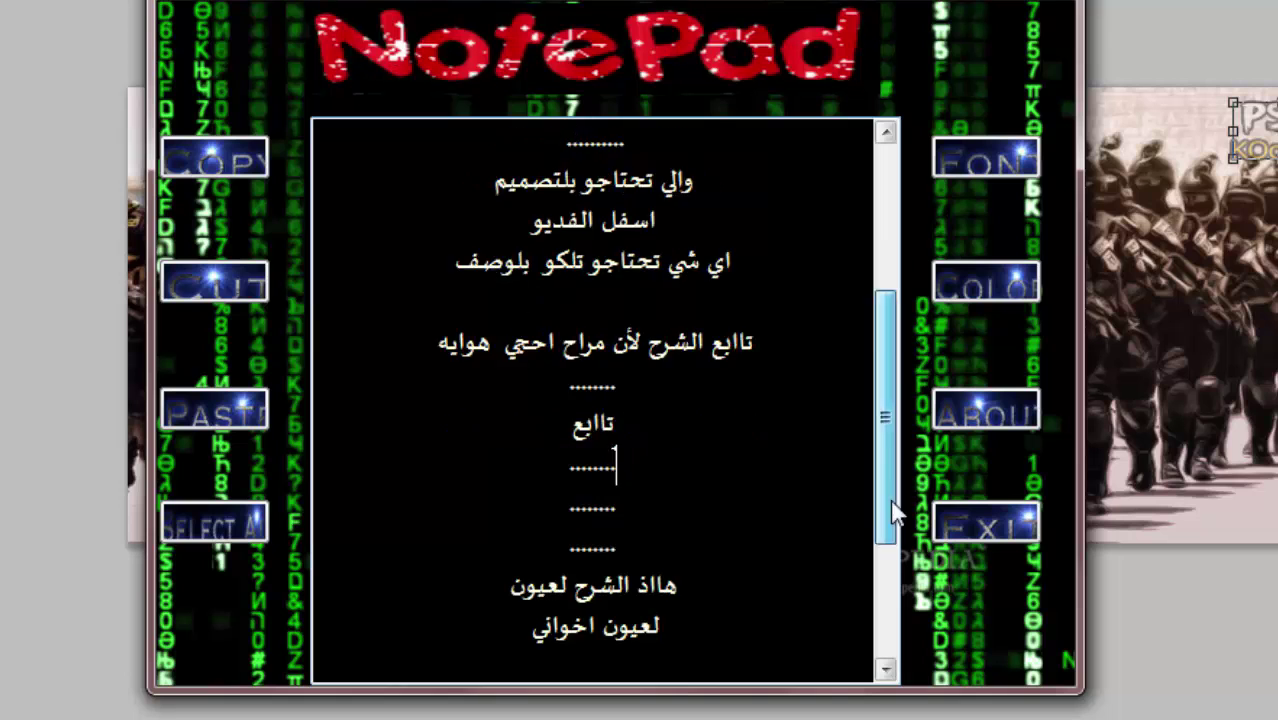
left_click_drag(893, 512, 893, 585)
left_click_drag(511, 424, 678, 424)
left_click_drag(530, 464, 660, 464)
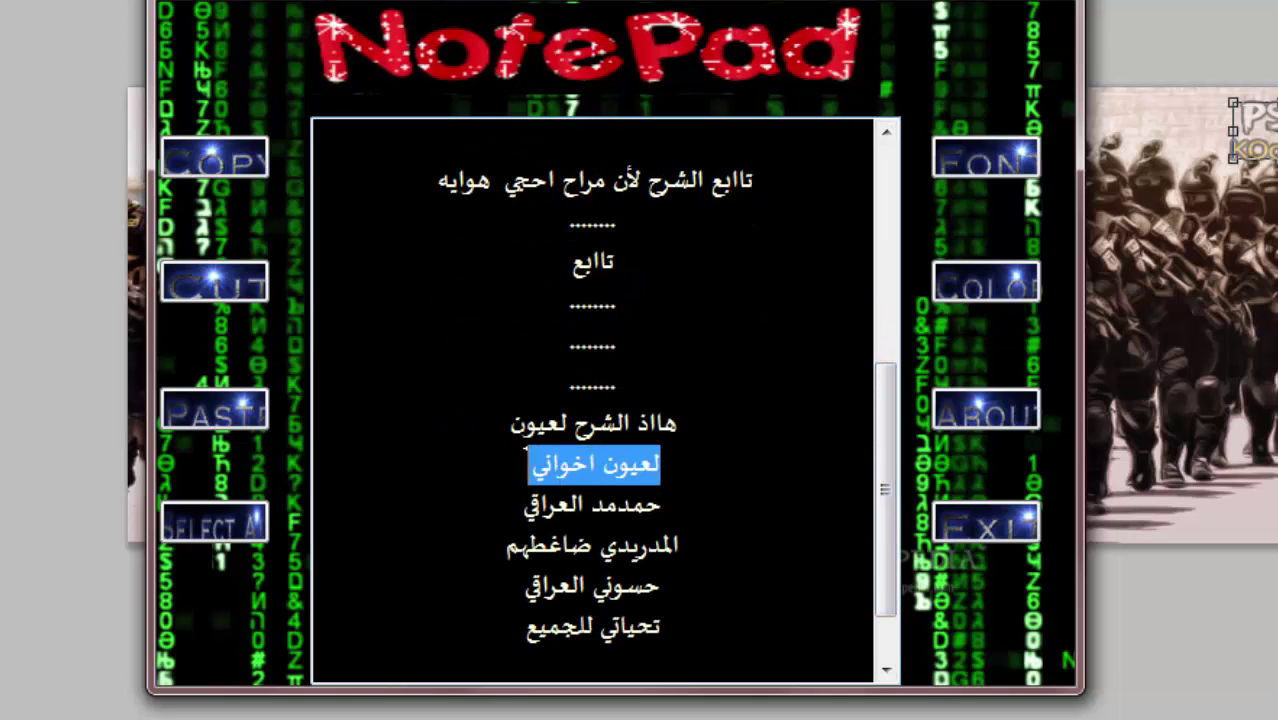
left_click_drag(523, 505, 662, 505)
left_click_drag(506, 545, 680, 524)
left_click_drag(525, 586, 662, 586)
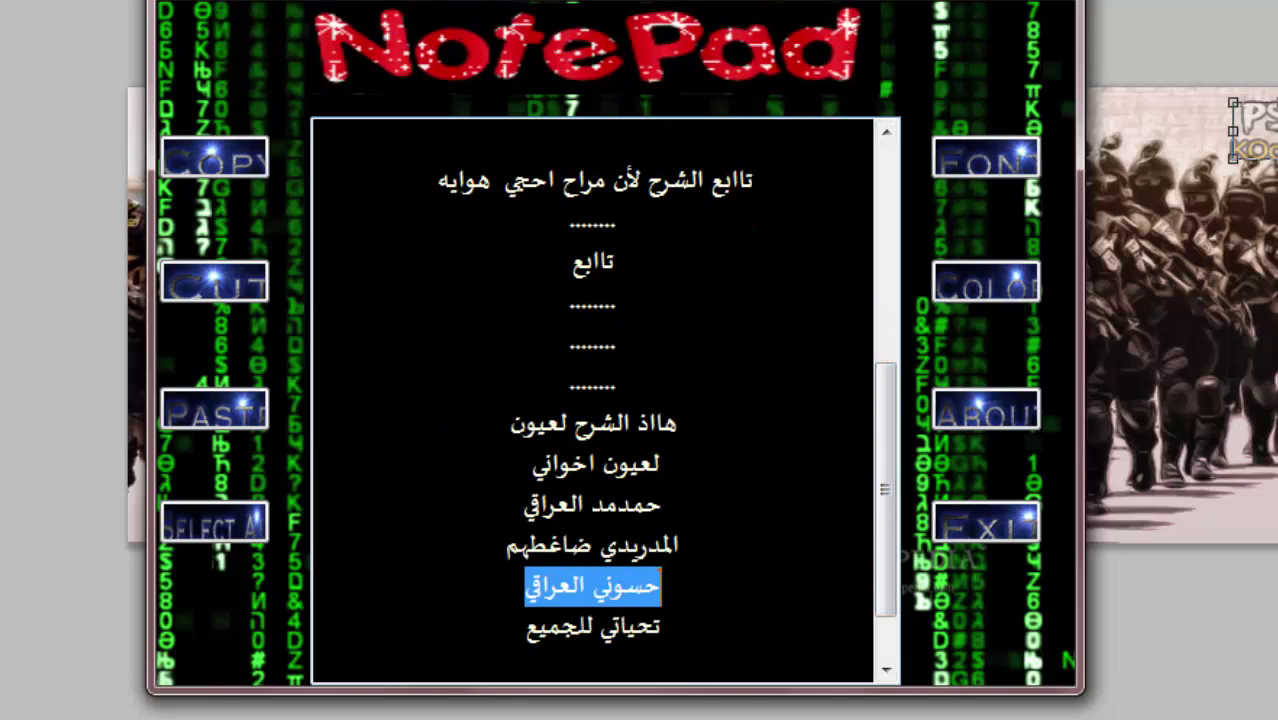
left_click_drag(526, 627, 661, 627)
left_click_drag(889, 532, 889, 574)
left_click_drag(503, 586, 486, 628)
Step: Add the lines "اي شي تحتاجو راح اترك البيج", "مالتي" and "اسفل الفديو" at the end of the notes
left_click(704, 628)
key("Return")
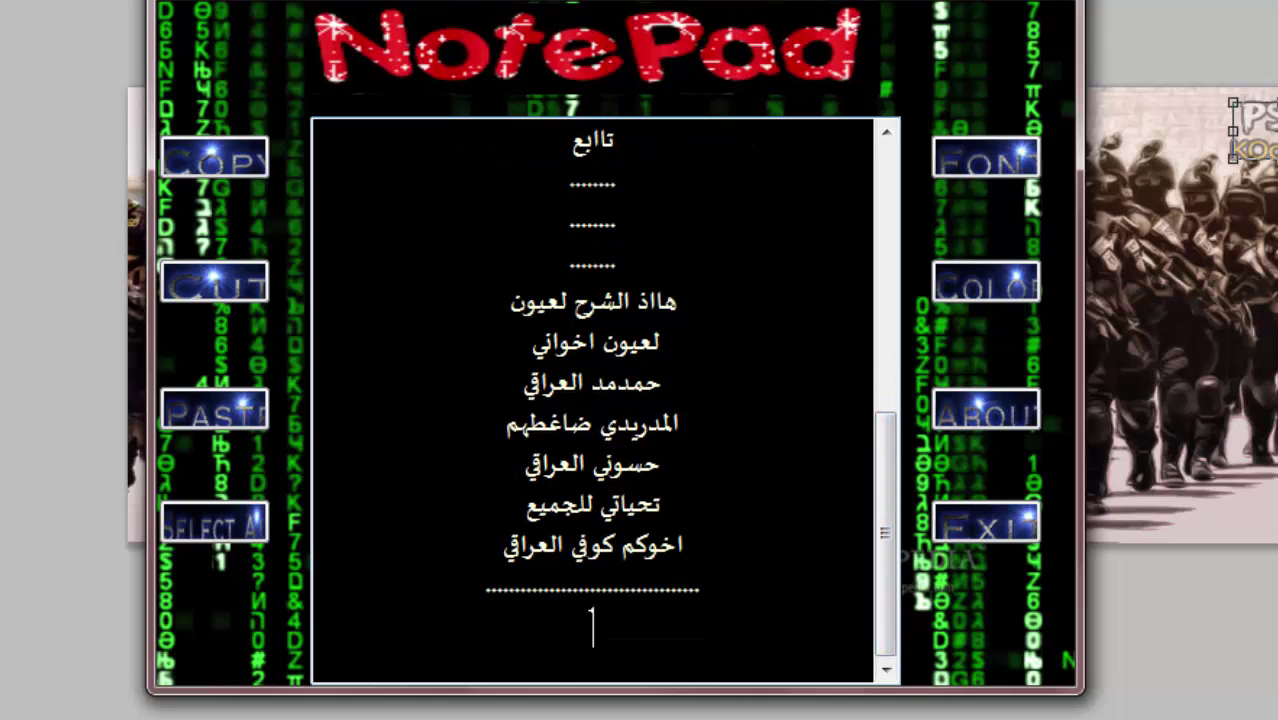
type("اي شي تحت")
type("اجو")
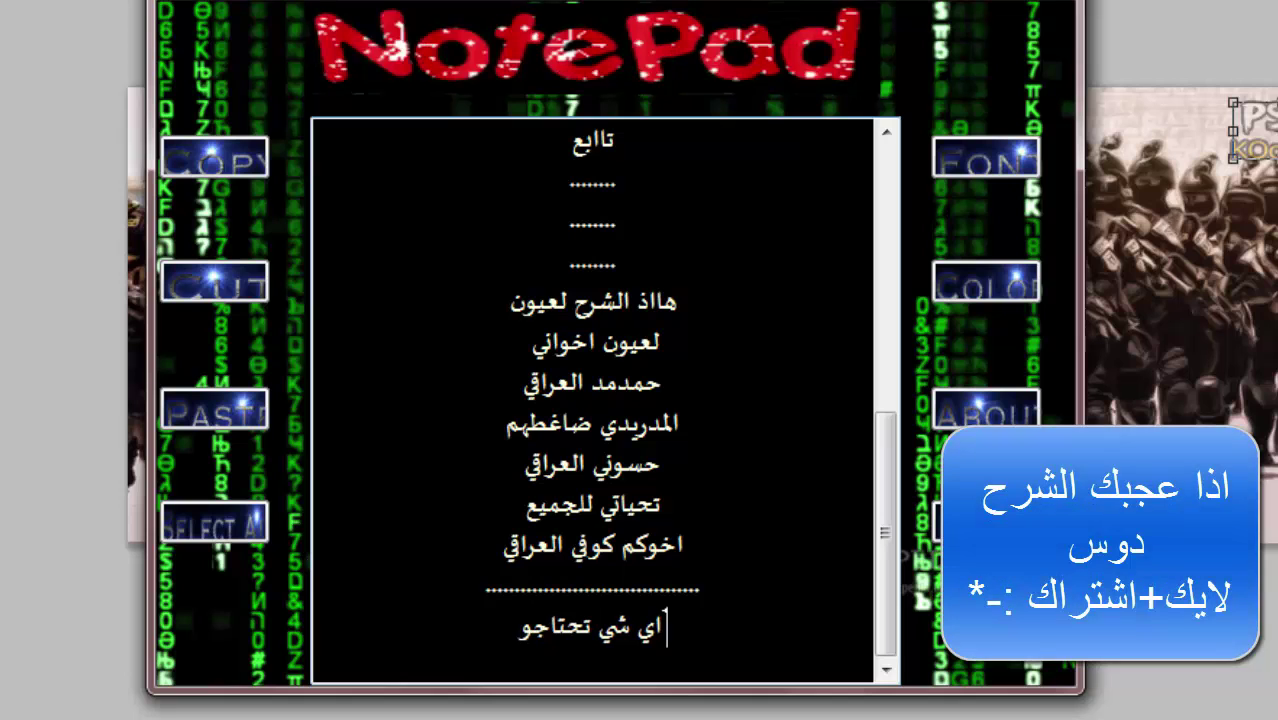
type(" راح اترك البيج")
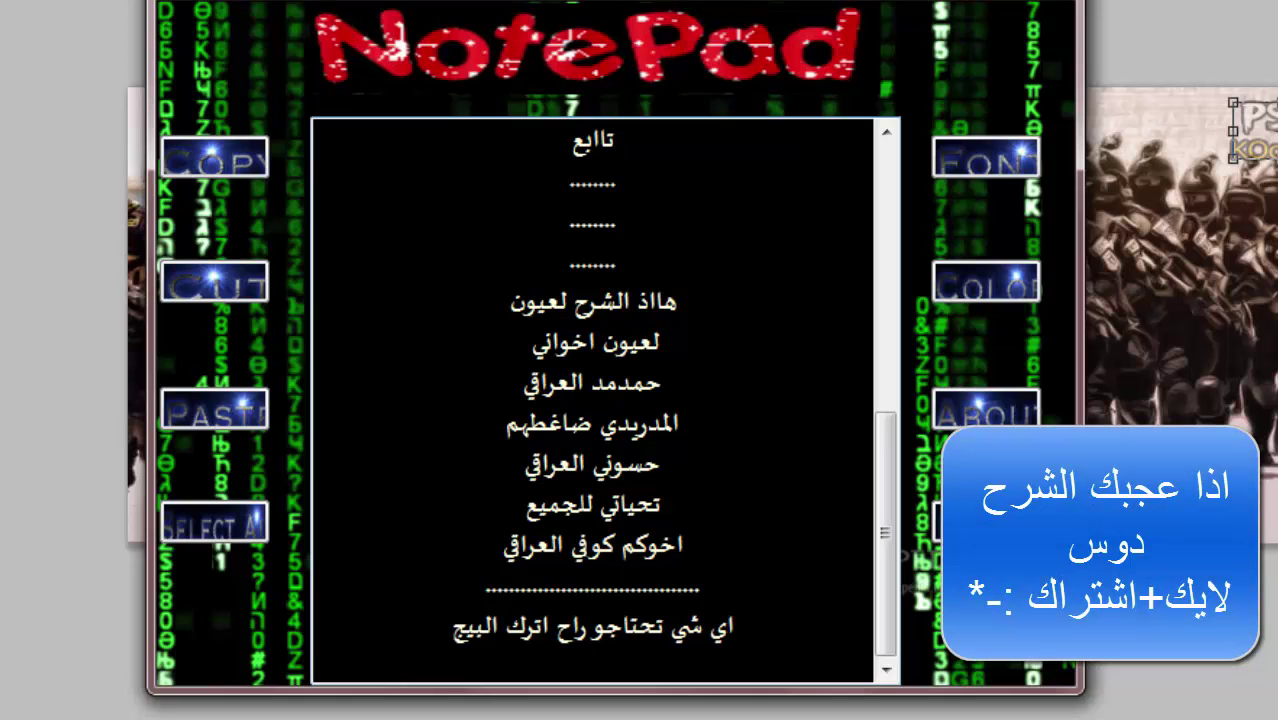
key("Return")
type("مالتي")
key("Return")
type("اسفل الفديو")
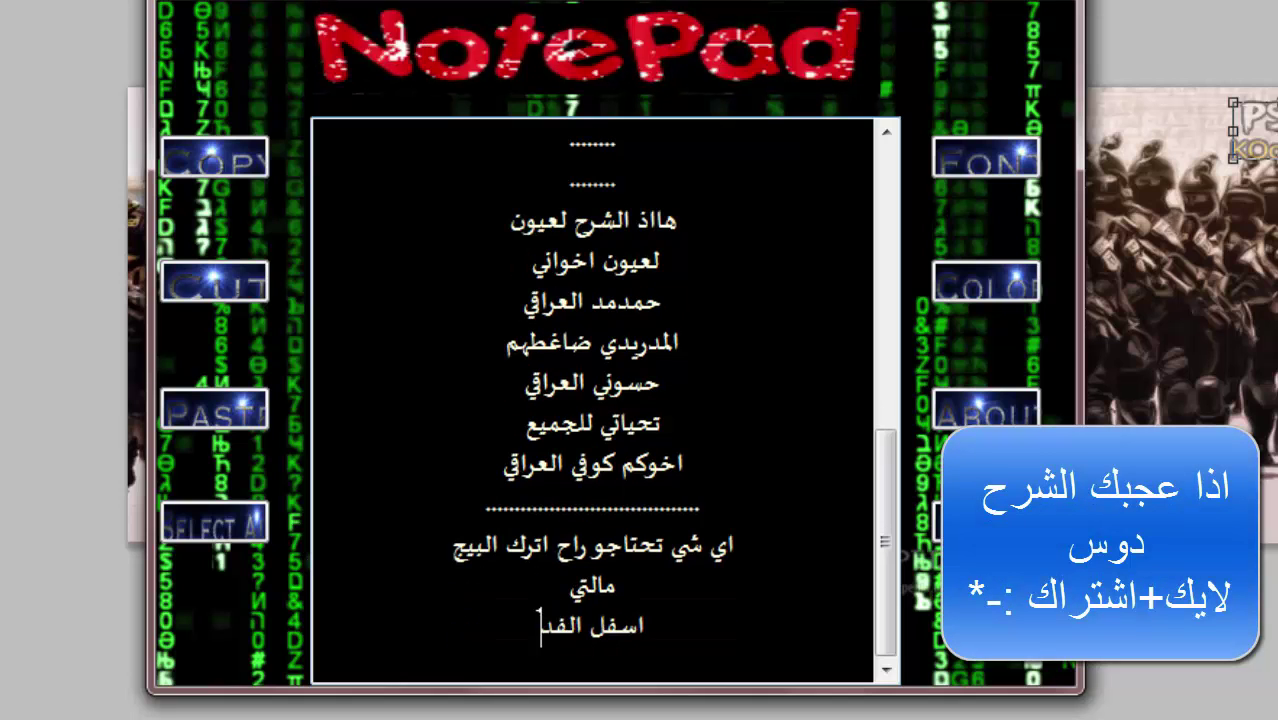
Step: Finish the notes with the line "تحياتي للجميع" and minimize the NotePad window
key("Return")
type("تحياتي للجميع")
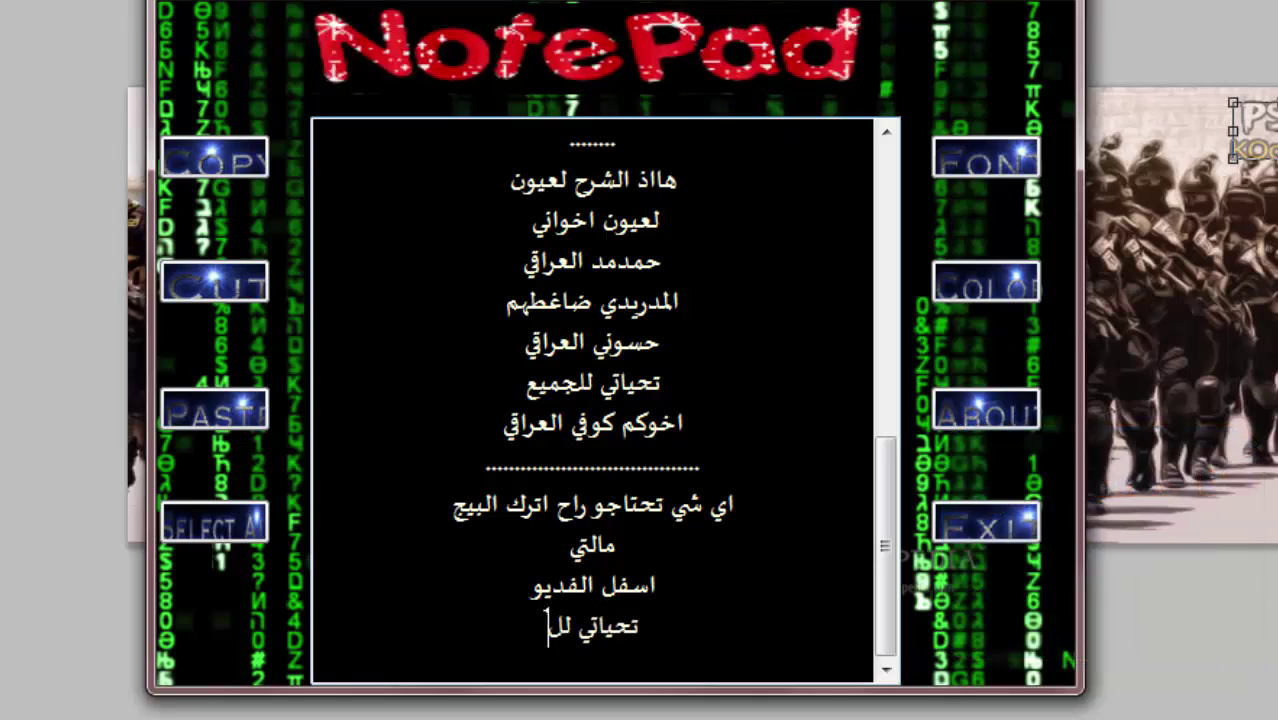
key("Return")
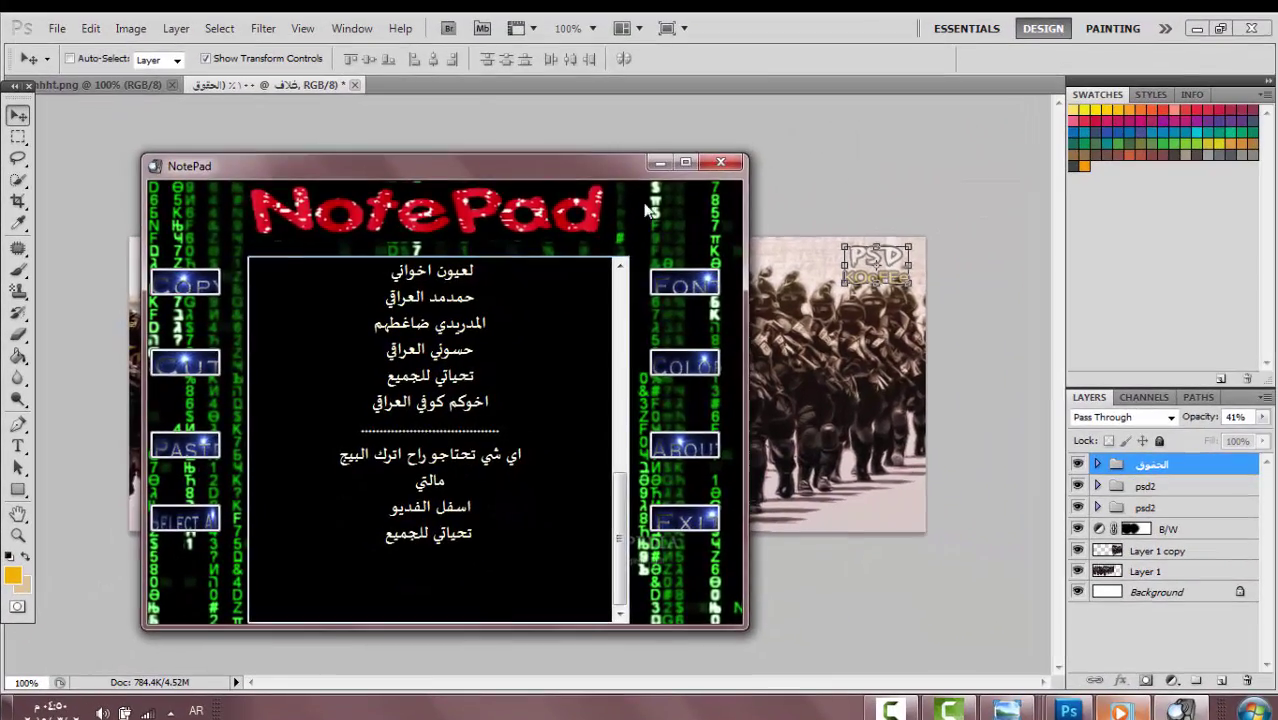
left_click(660, 163)
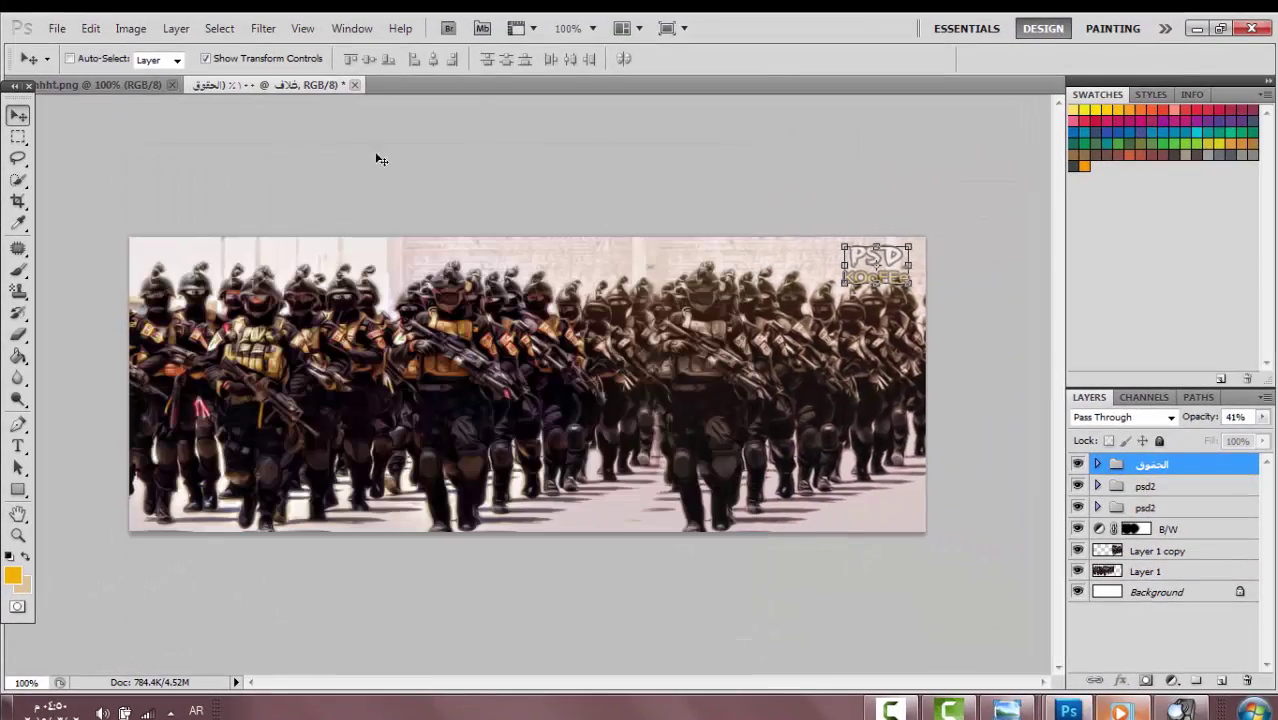
Step: Check the cover against the finished design once more and minimize Photoshop to show the desktop
left_click(147, 87)
left_click(252, 88)
left_click(1197, 28)
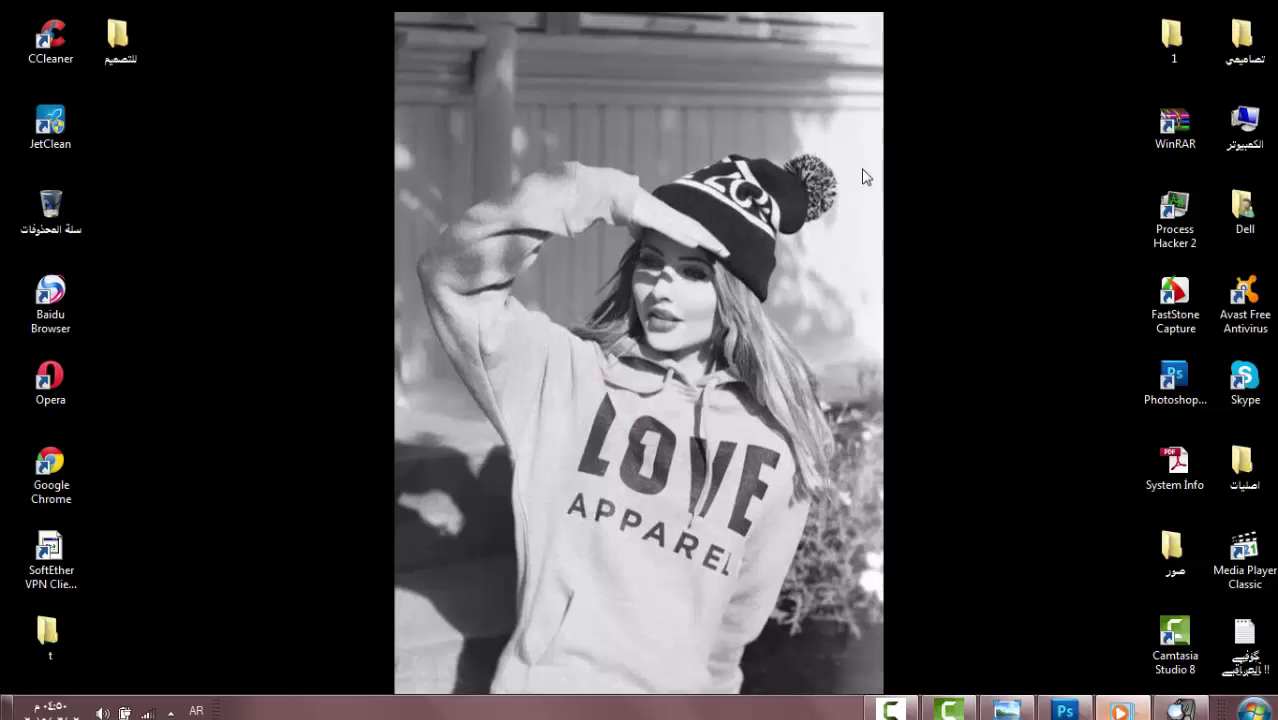